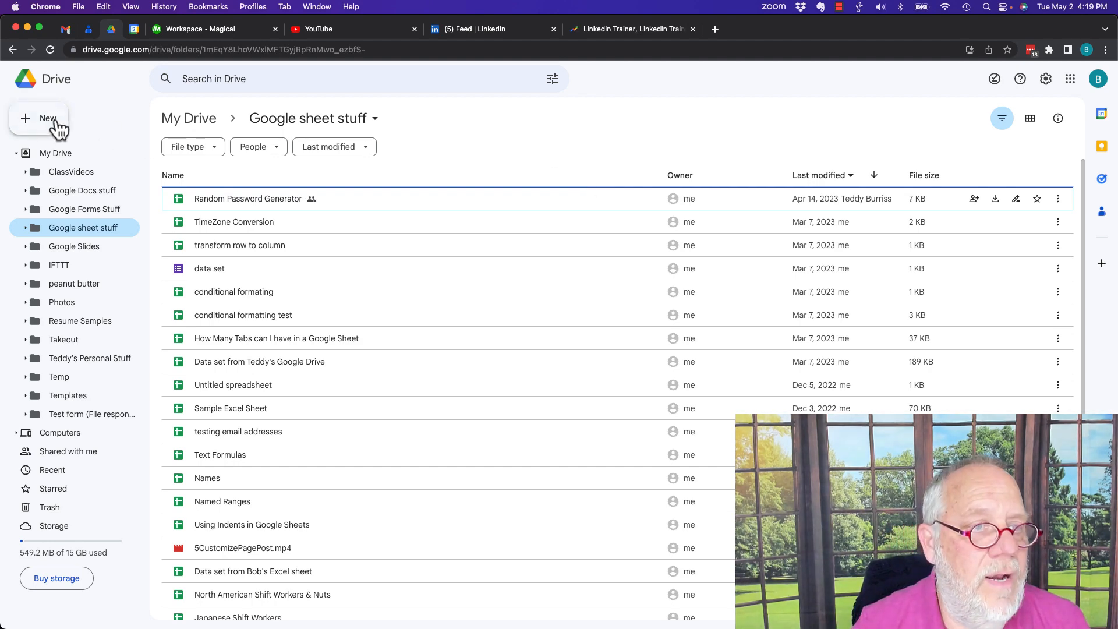
- Create a new blank Google Sheets spreadsheet in the current Drive folder and name it "Random increase"
{"action": "left_click", "coordinate": [24, 127]}
{"action": "left_click", "coordinate": [86, 215]}
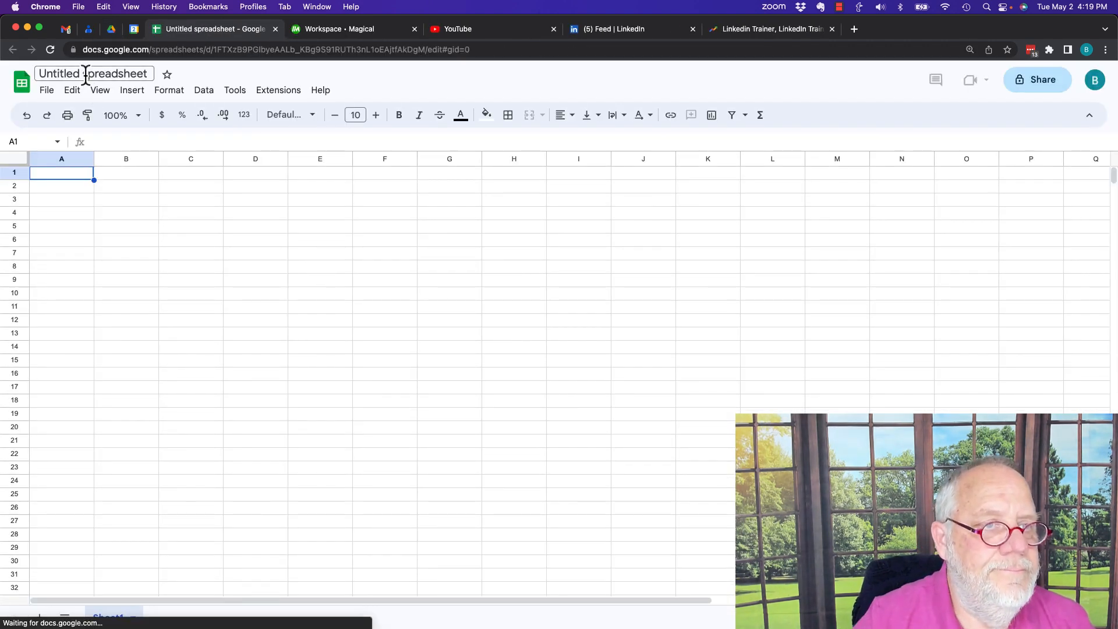
{"action": "left_click", "coordinate": [86, 74]}
{"action": "type", "text": "Random increase"}
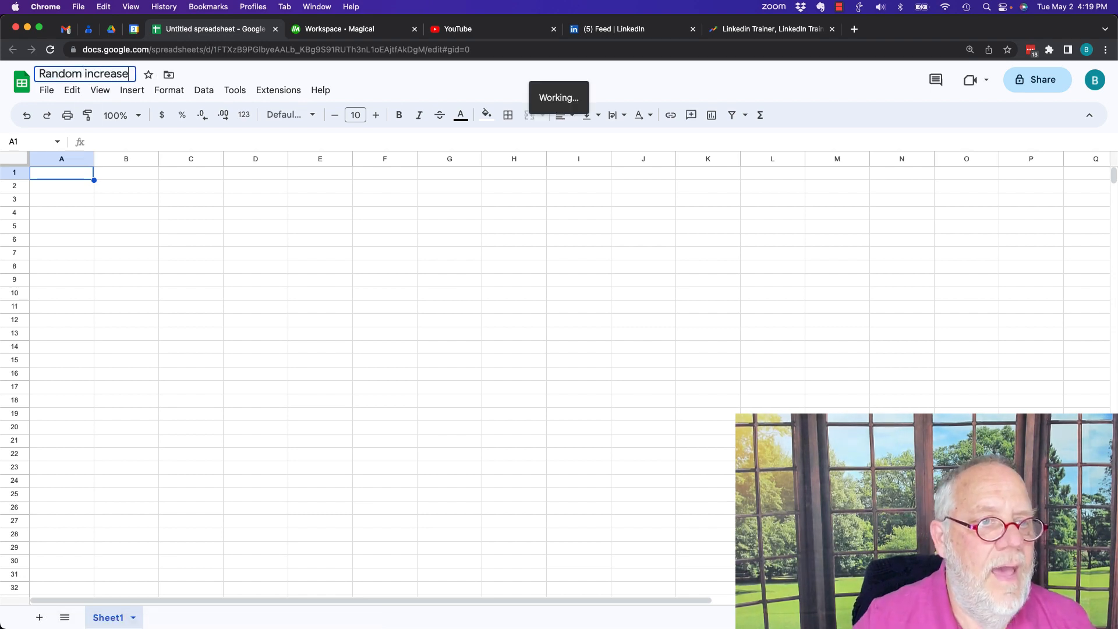
{"action": "left_click", "coordinate": [55, 179]}
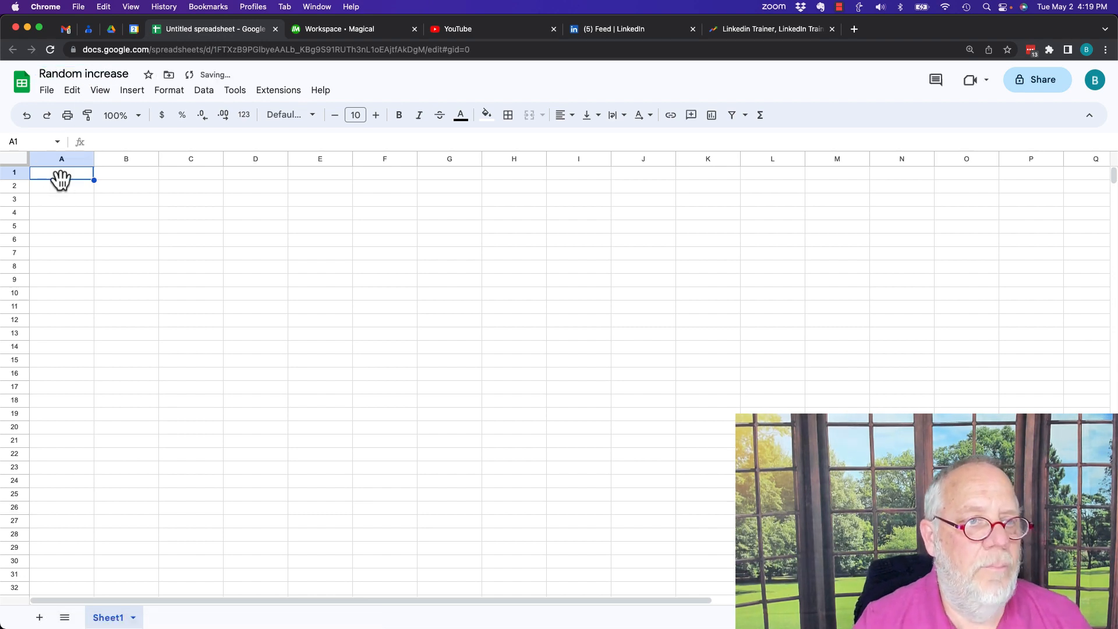
- Enter the start date 1/1/23 in A1 and the next-day formula =A1+1 in A2
{"action": "type", "text": "1/1/2"}
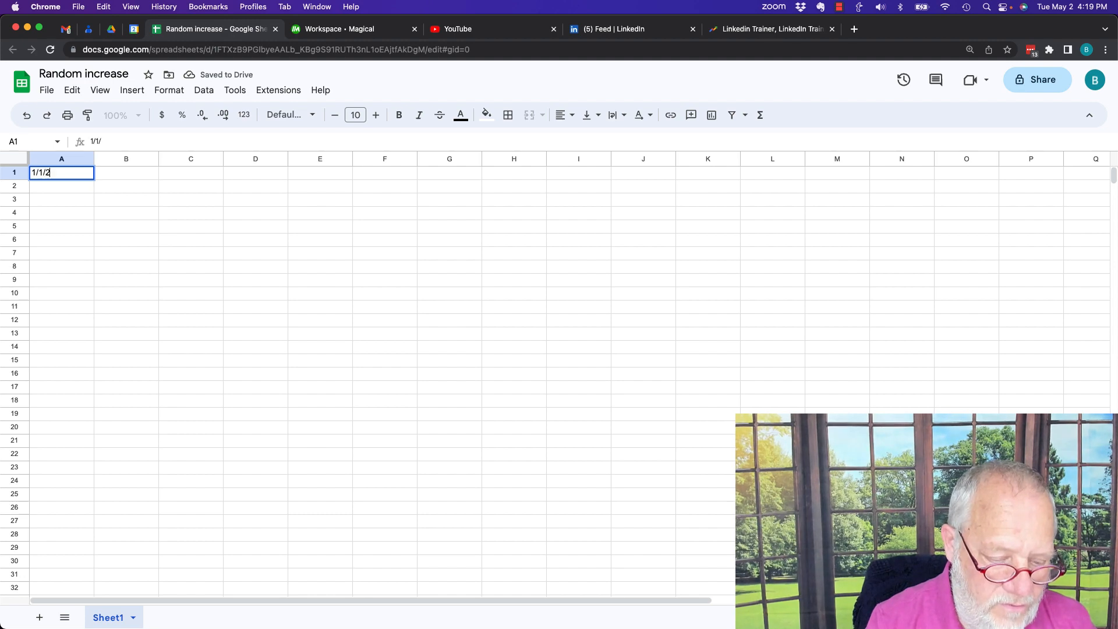
{"action": "type", "text": "3"}
{"action": "key", "text": "Return"}
{"action": "type", "text": "="}
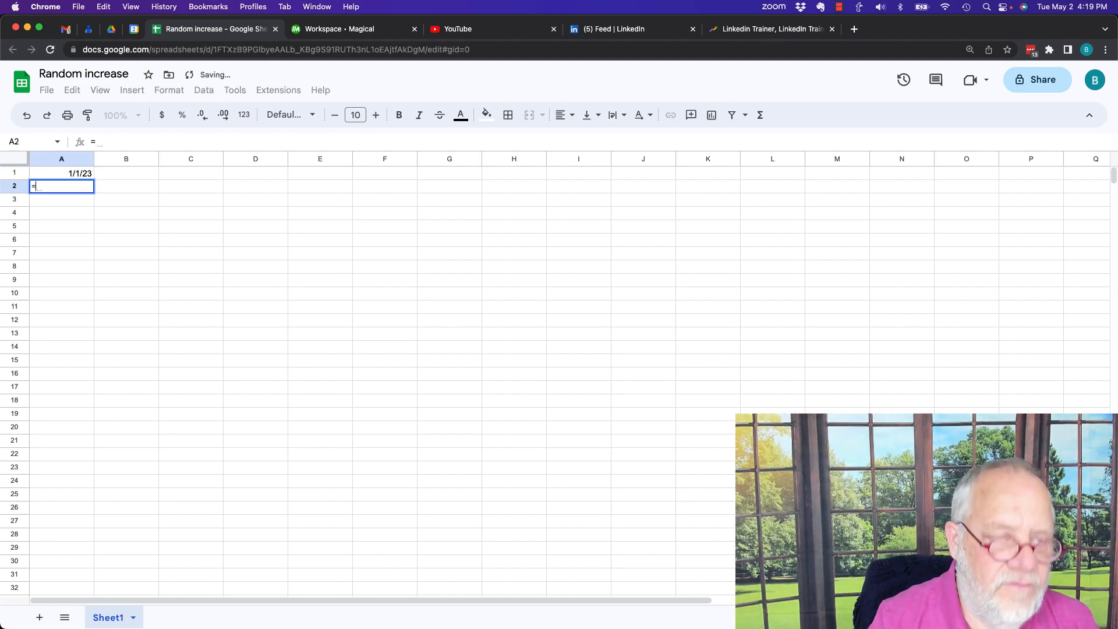
{"action": "type", "text": "A1+1"}
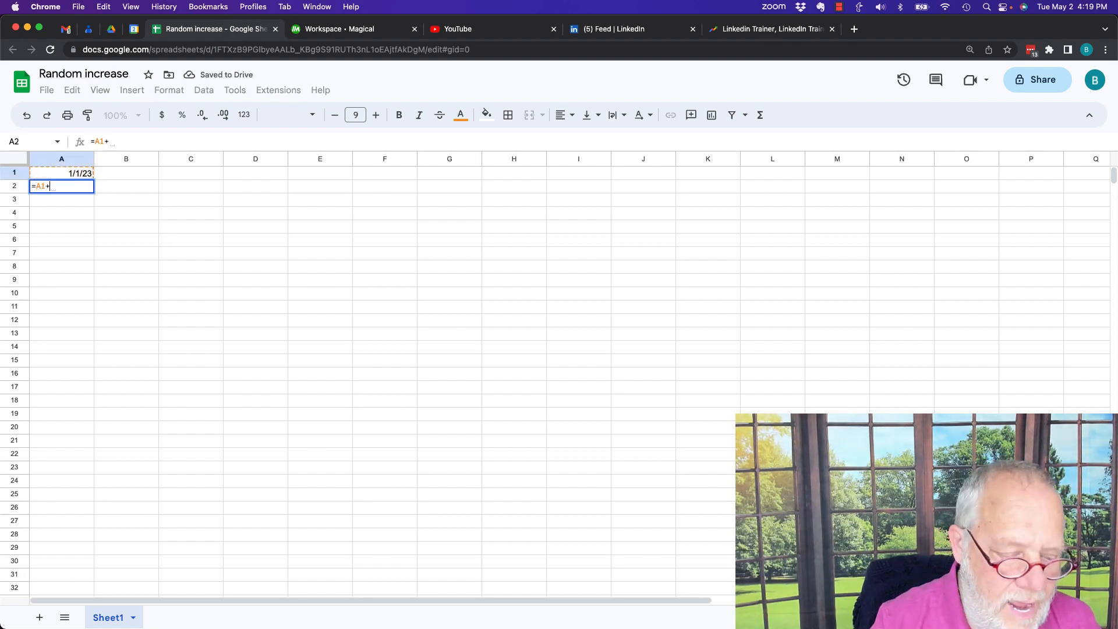
{"action": "key", "text": "Return"}
- Copy the date formula from A2 into A3:A31 to fill the rest of January
{"action": "key", "text": "Up"}
{"action": "key", "text": "ctrl+c"}
{"action": "key", "text": "Down"}
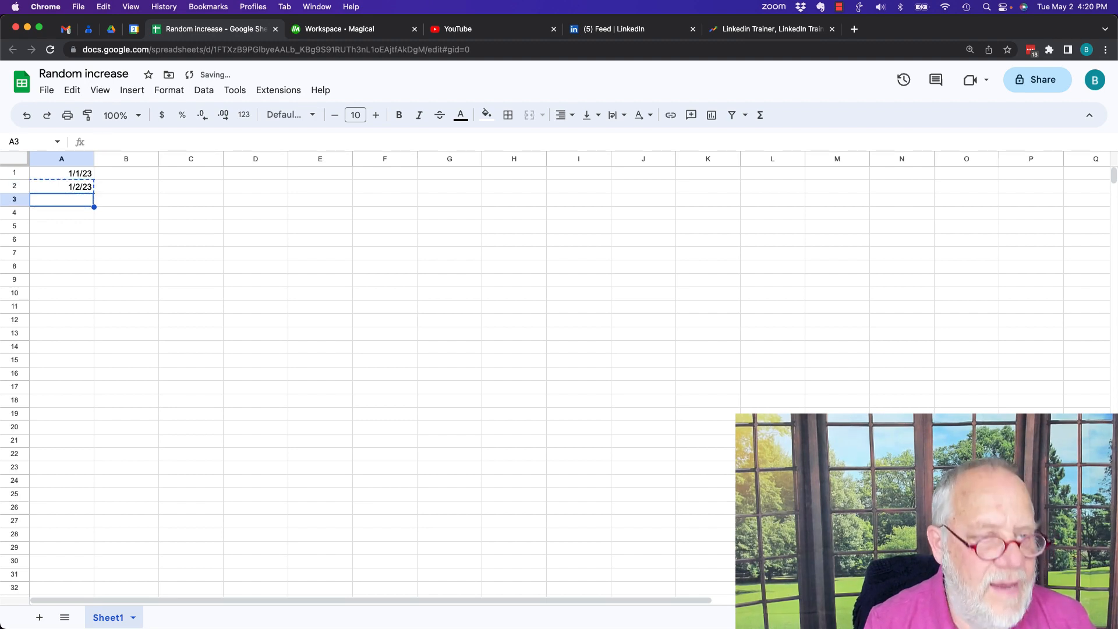
{"action": "key", "text": "shift+Down"}
{"action": "key", "text": "shift+Down"}
{"action": "key", "text": "shift+Down"}
{"action": "key", "text": "shift+Down"}
{"action": "key", "text": "shift+Down"}
{"action": "key", "text": "shift+Down"}
{"action": "key", "text": "shift+Down"}
{"action": "key", "text": "shift+Down"}
{"action": "key", "text": "shift+Down"}
{"action": "key", "text": "shift+Down"}
{"action": "key", "text": "shift+Down"}
{"action": "key", "text": "shift+Down"}
{"action": "key", "text": "shift+Down"}
{"action": "key", "text": "shift+Down"}
{"action": "key", "text": "shift+Down"}
{"action": "key", "text": "shift+Down"}
{"action": "key", "text": "shift+Down"}
{"action": "key", "text": "shift+Down"}
{"action": "key", "text": "shift+Down"}
{"action": "key", "text": "shift+Down"}
{"action": "key", "text": "shift+Down"}
{"action": "key", "text": "shift+Down"}
{"action": "key", "text": "shift+Down"}
{"action": "key", "text": "shift+Down"}
{"action": "key", "text": "shift+Down"}
{"action": "key", "text": "shift+Down"}
{"action": "key", "text": "shift+Down"}
{"action": "key", "text": "shift+Down"}
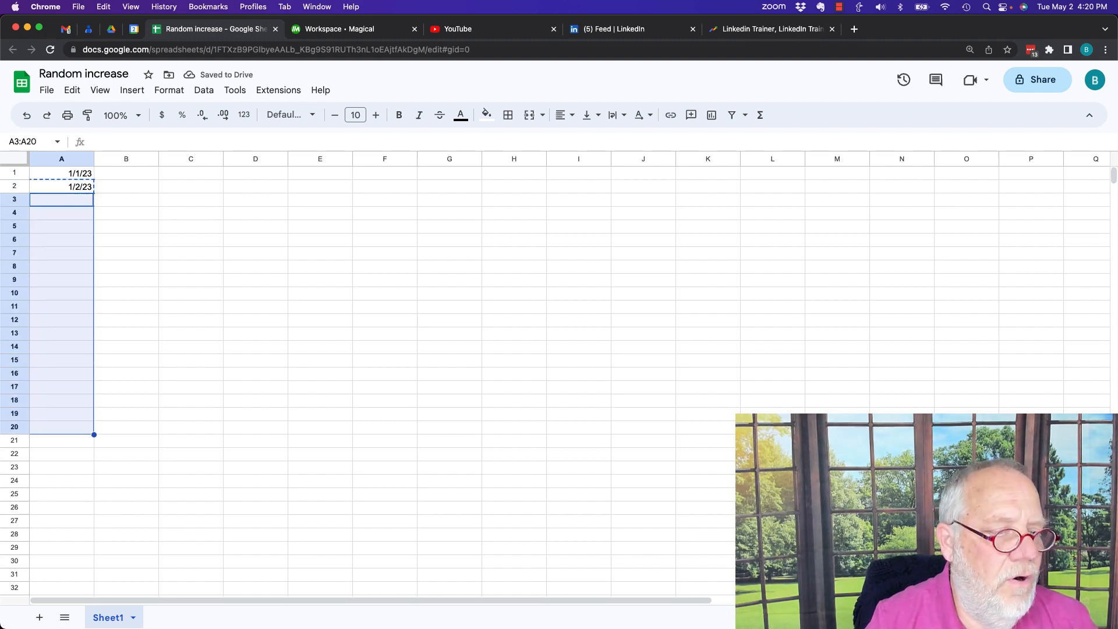
{"action": "key", "text": "cmd+v"}
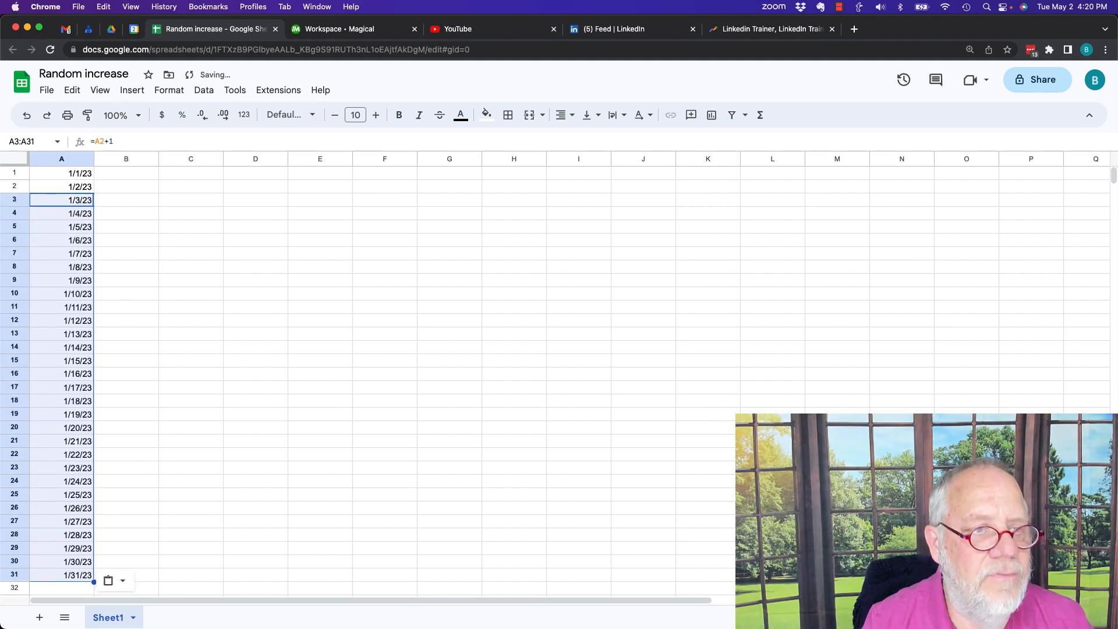
- Enter the starting value 16 in cell B1
{"action": "key", "text": "Up"}
{"action": "key", "text": "Up"}
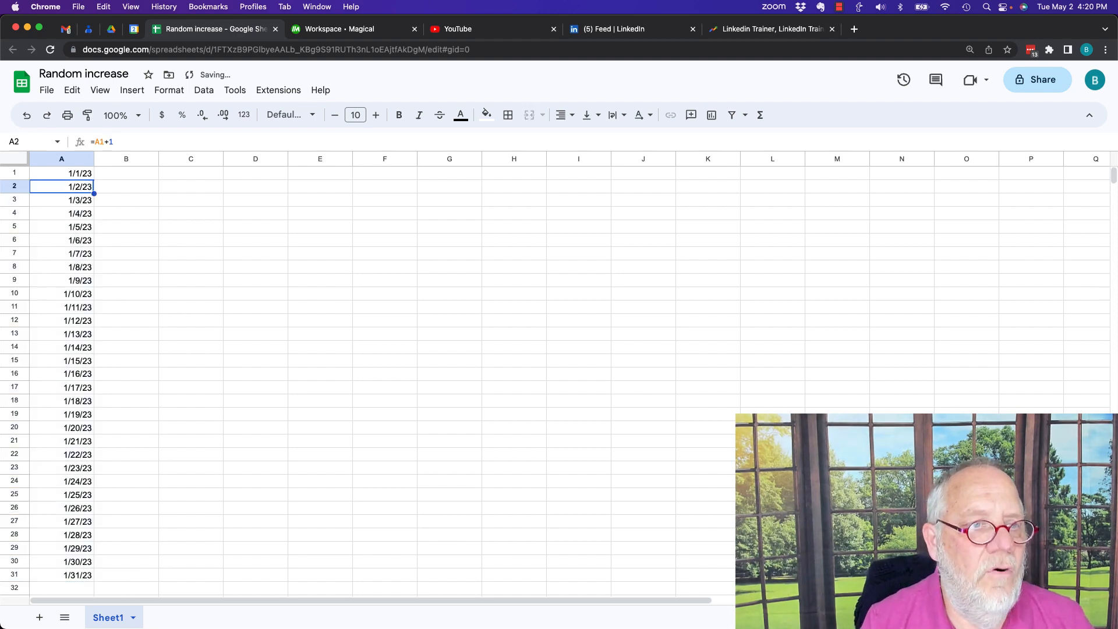
{"action": "key", "text": "Right"}
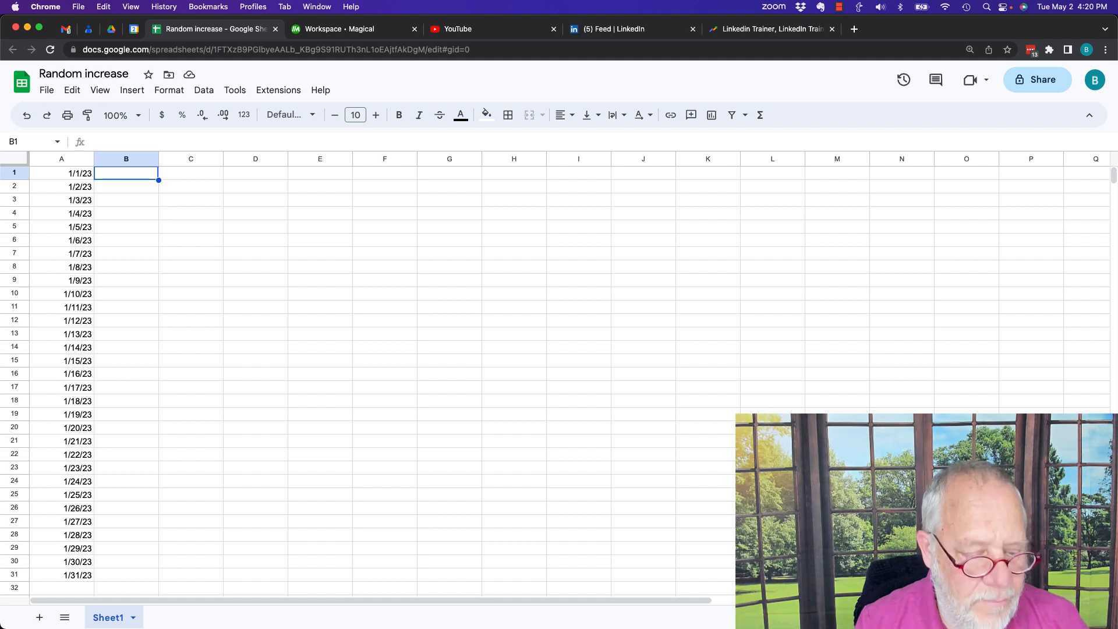
{"action": "type", "text": "16"}
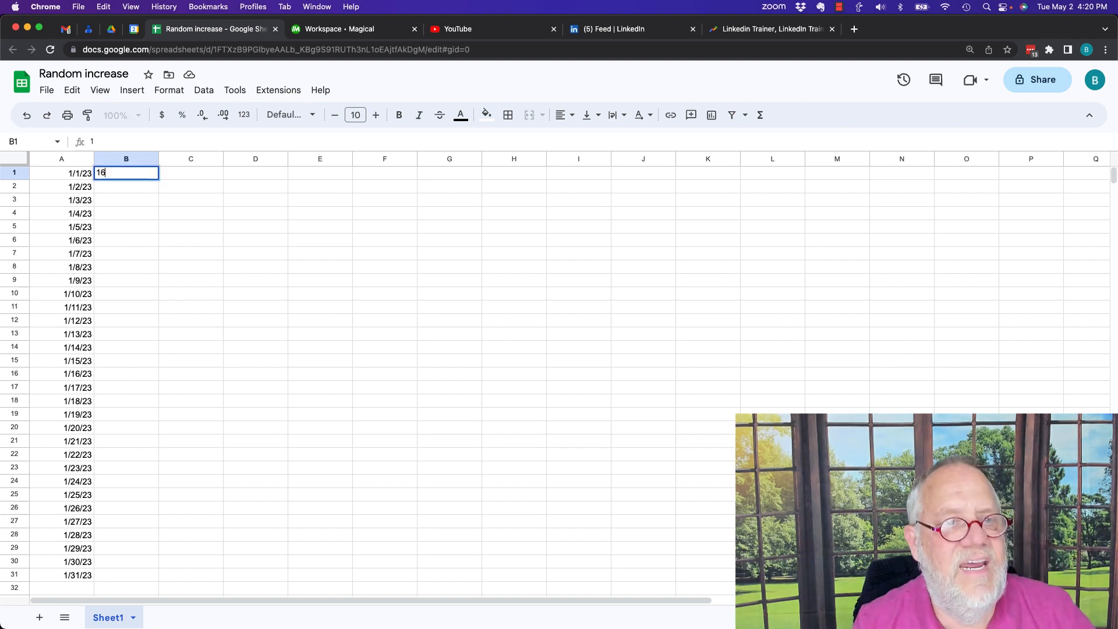
{"action": "key", "text": "Return"}
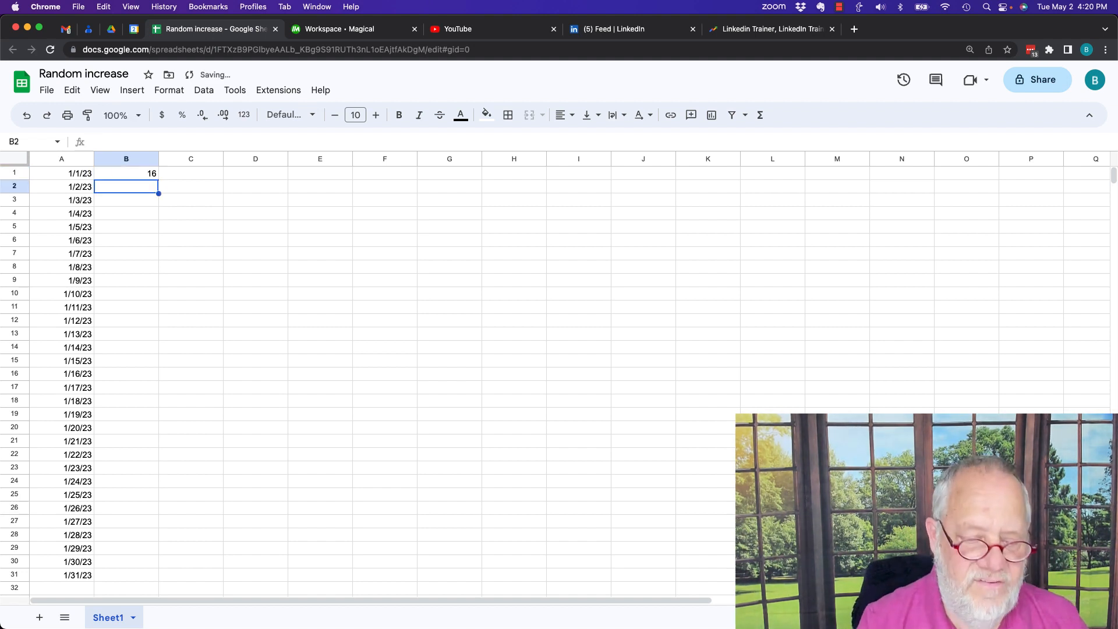
- Enter a formula in B2 that adds a random increase to the value above: =B1+(RandBetween(1,100))
{"action": "type", "text": "=B1+1"}
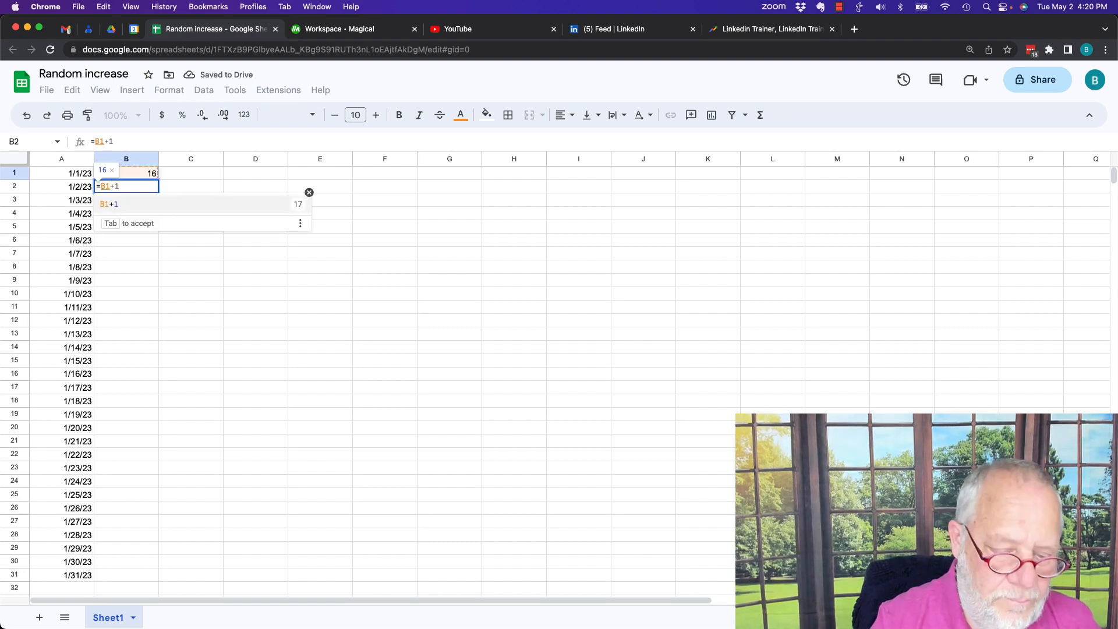
{"action": "type", "text": "+"}
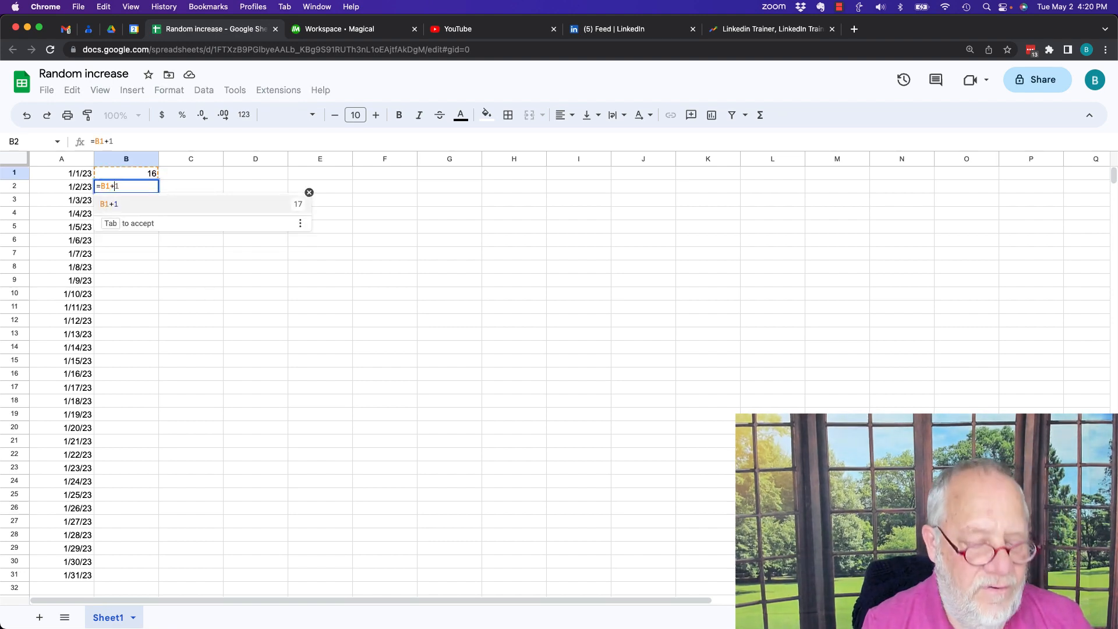
{"action": "type", "text": "(Rnd"}
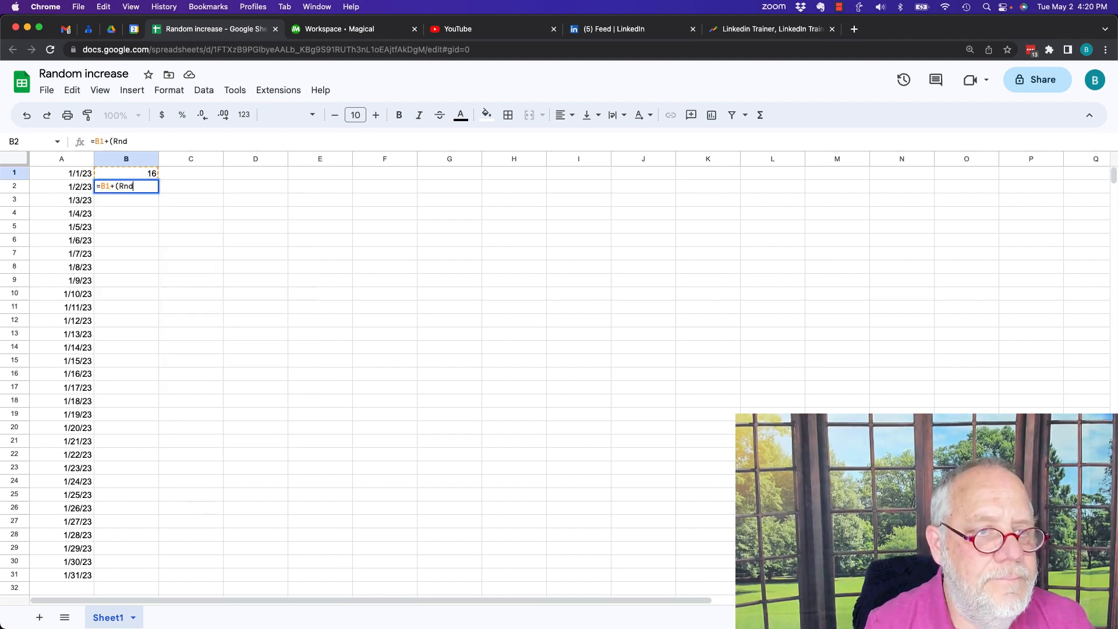
{"action": "key", "text": "BackSpace"}
{"action": "key", "text": "BackSpace"}
{"action": "type", "text": "and"}
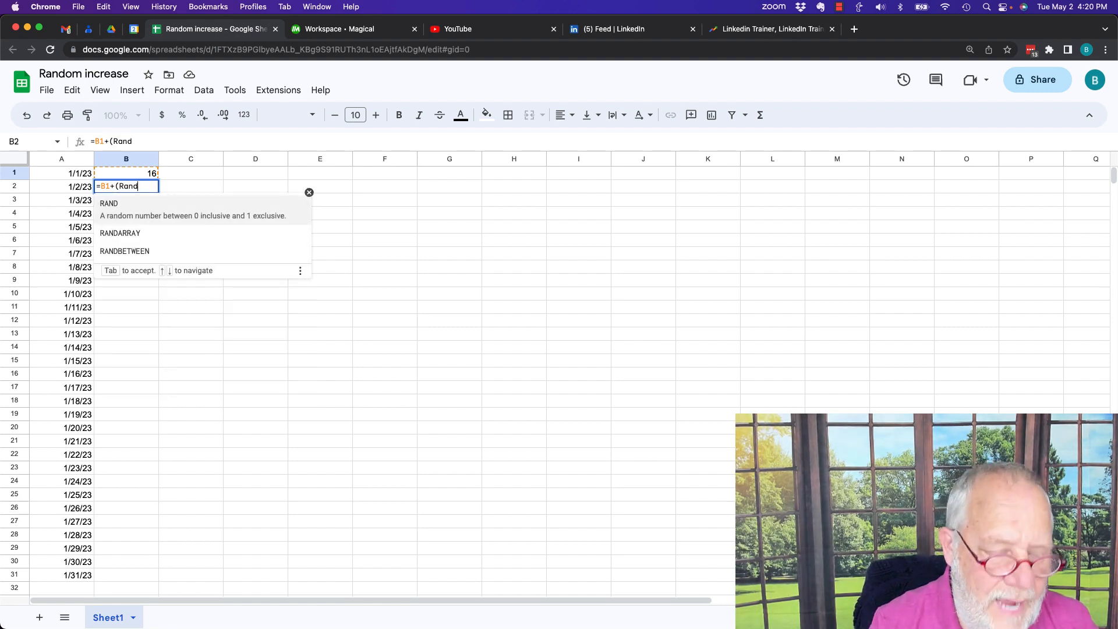
{"action": "type", "text": "Betw"}
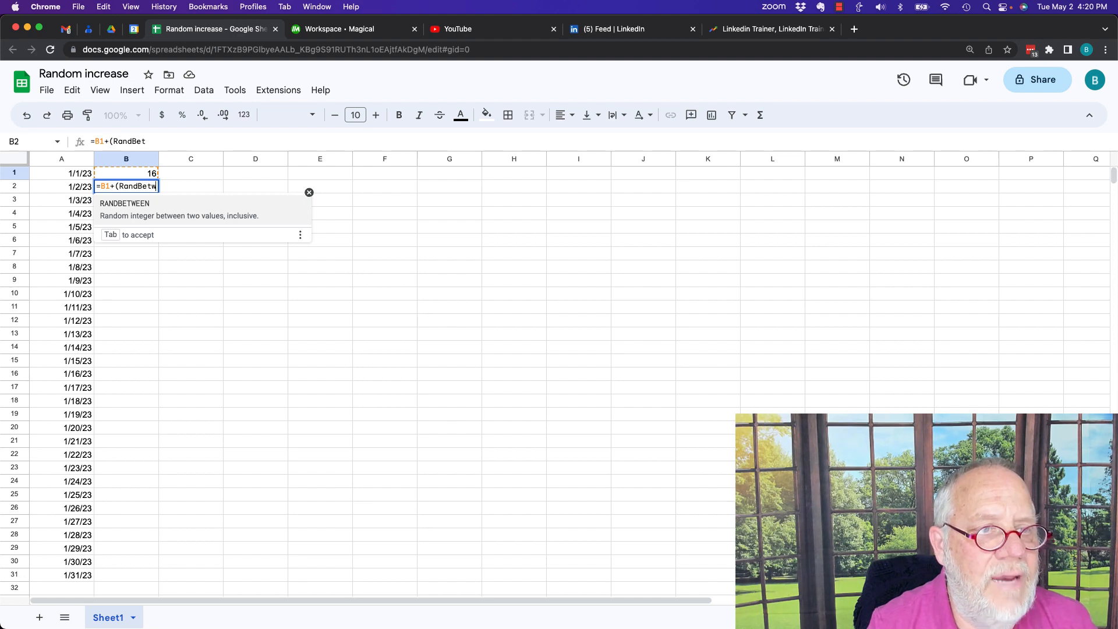
{"action": "type", "text": "een"}
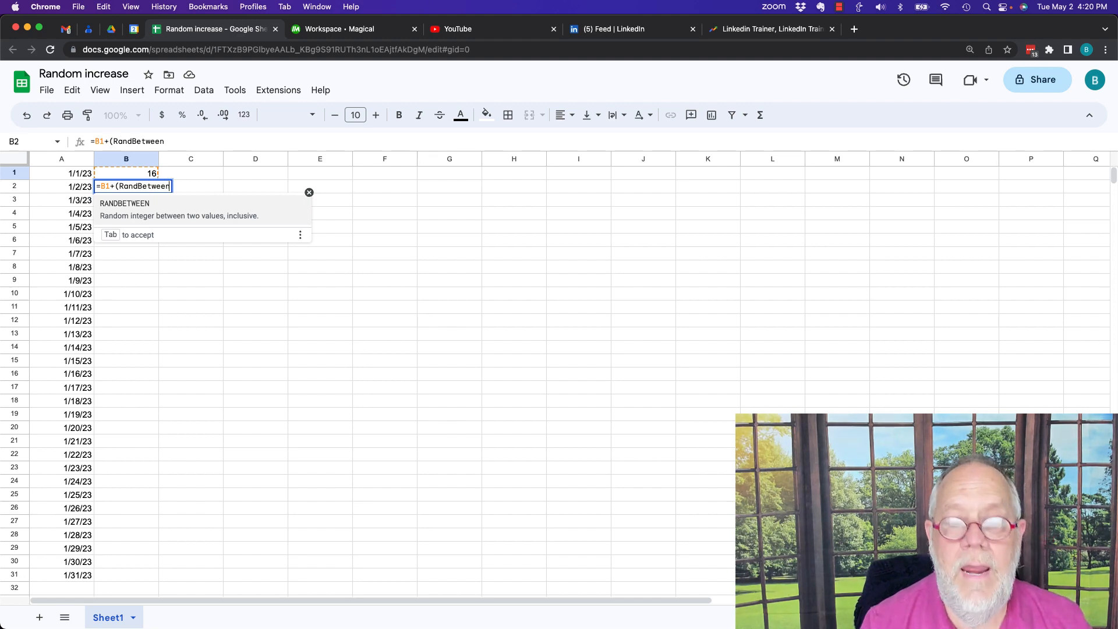
{"action": "type", "text": "("}
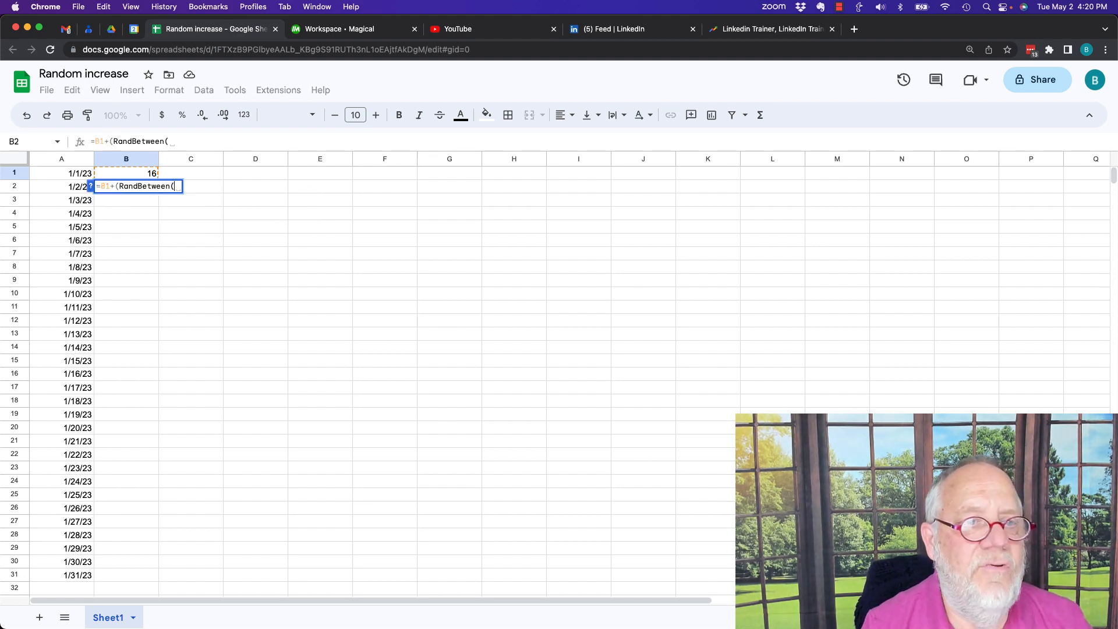
{"action": "type", "text": "1,"}
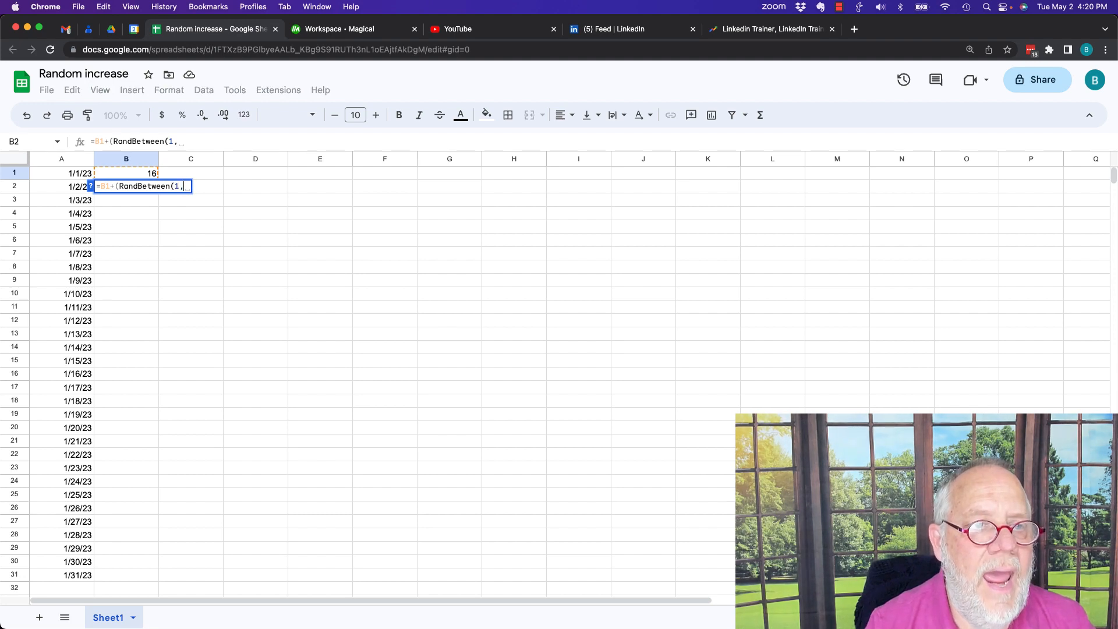
{"action": "type", "text": "100)"}
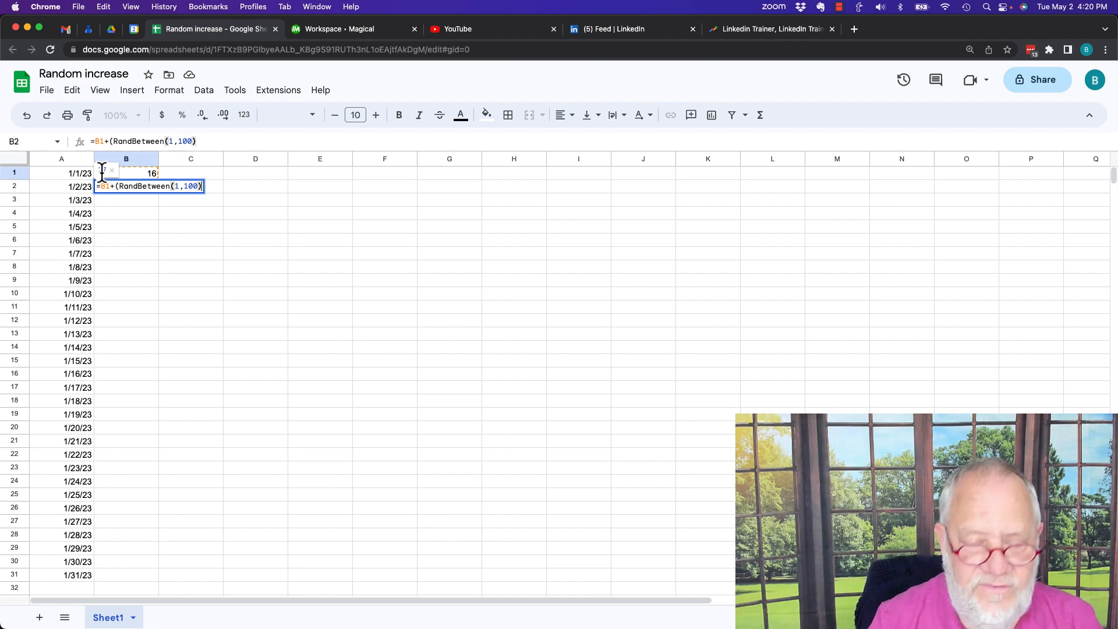
{"action": "key", "text": "Return"}
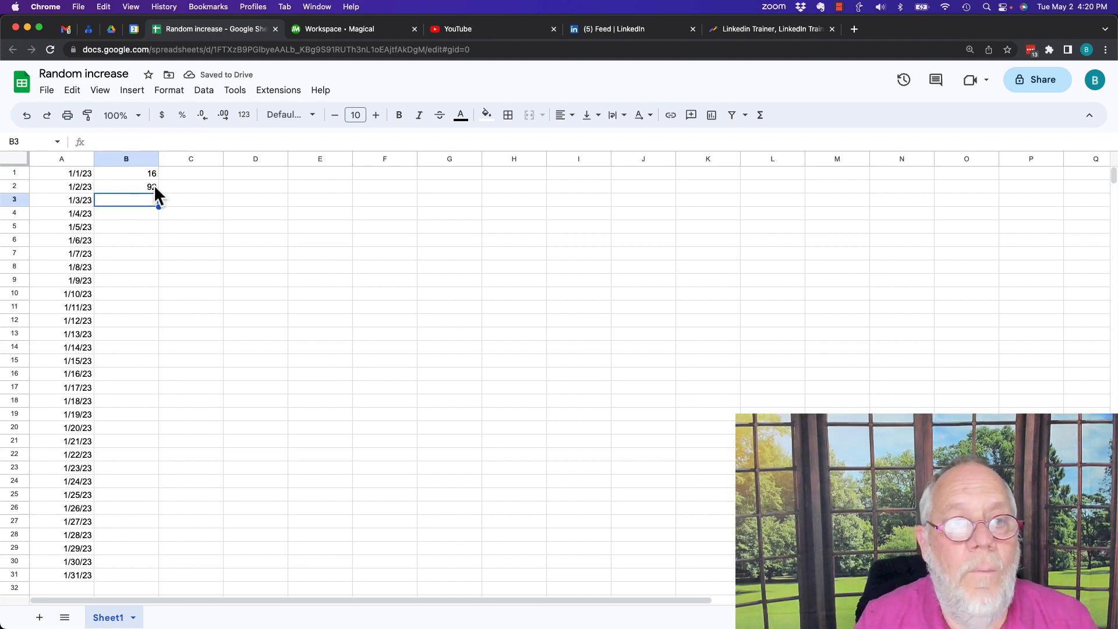
- Copy the random increase formula from B2 into B3:B31, alongside the remaining dates
{"action": "left_click", "coordinate": [154, 187]}
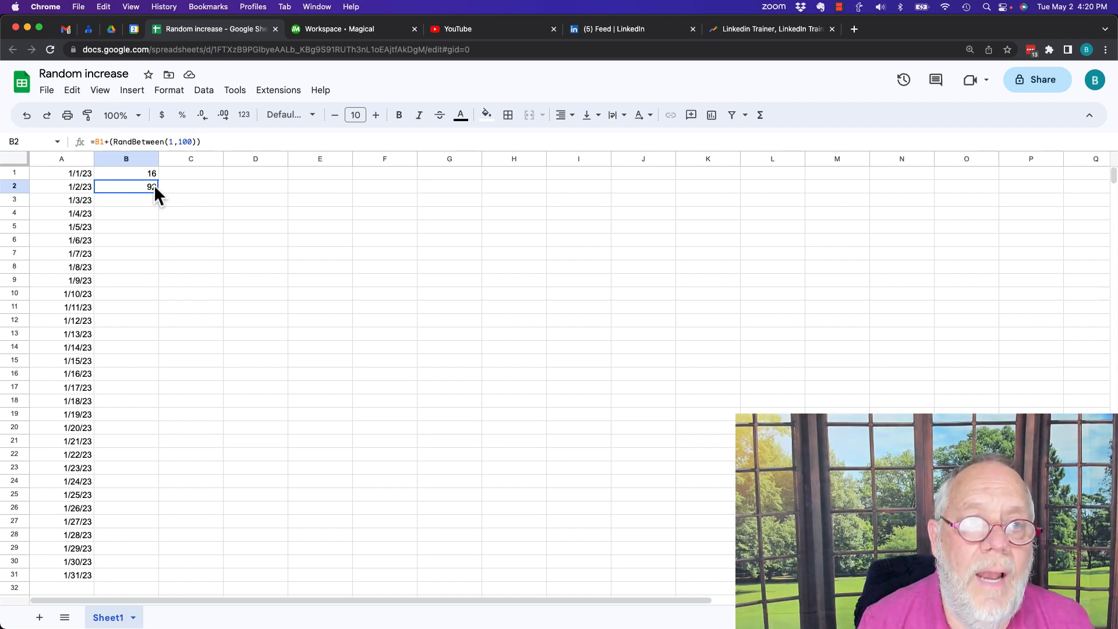
{"action": "key", "text": "Down"}
{"action": "key", "text": "shift+Down"}
{"action": "key", "text": "shift+Down"}
{"action": "key", "text": "shift+Down"}
{"action": "key", "text": "shift+Down"}
{"action": "key", "text": "shift+Down"}
{"action": "key", "text": "shift+Down"}
{"action": "key", "text": "shift+Down"}
{"action": "key", "text": "shift+Down"}
{"action": "key", "text": "shift+Down"}
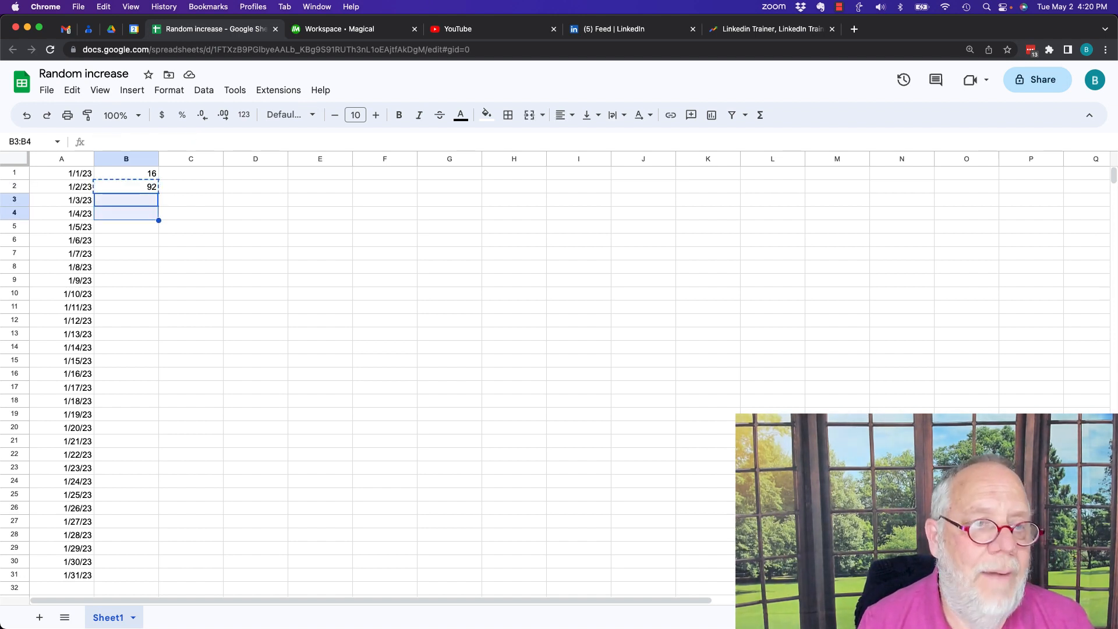
{"action": "key", "text": "shift+Down"}
{"action": "key", "text": "shift+Down"}
{"action": "key", "text": "shift+Down"}
{"action": "key", "text": "shift+Down"}
{"action": "key", "text": "shift+Down"}
{"action": "key", "text": "shift+Down"}
{"action": "key", "text": "shift+Down"}
{"action": "key", "text": "shift+Down"}
{"action": "key", "text": "shift+Down"}
{"action": "key", "text": "shift+Down"}
{"action": "key", "text": "shift+Down"}
{"action": "key", "text": "shift+Down"}
{"action": "key", "text": "shift+Down"}
{"action": "key", "text": "shift+Down"}
{"action": "key", "text": "shift+Down"}
{"action": "key", "text": "shift+Down"}
{"action": "key", "text": "shift+Down"}
{"action": "key", "text": "shift+Down"}
{"action": "key", "text": "shift+Down"}
{"action": "key", "text": "shift+Down"}
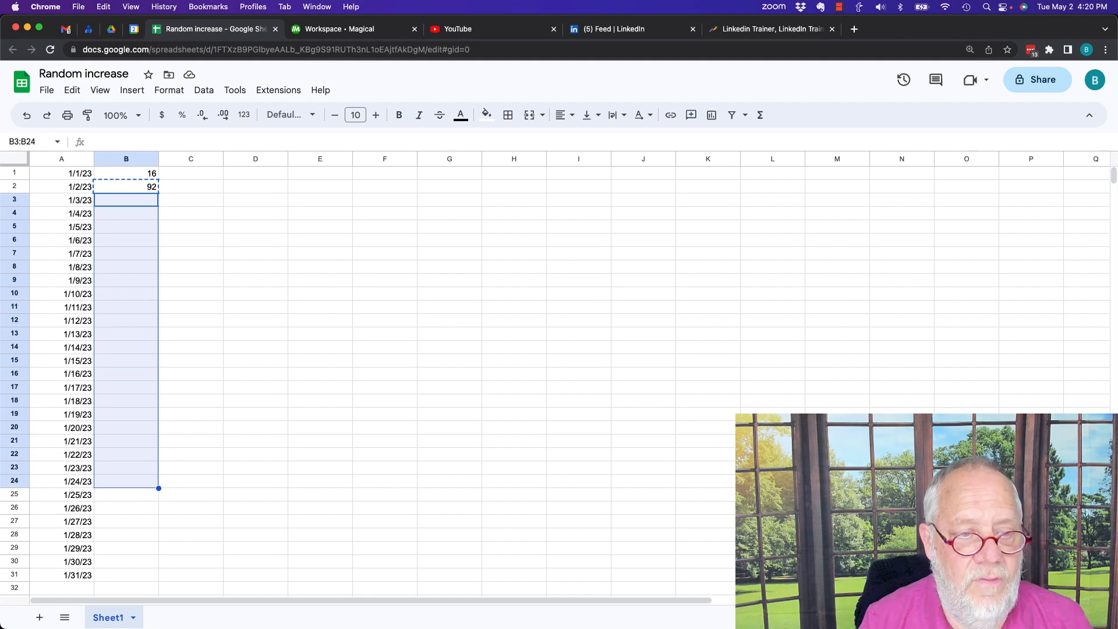
{"action": "key", "text": "shift+Up"}
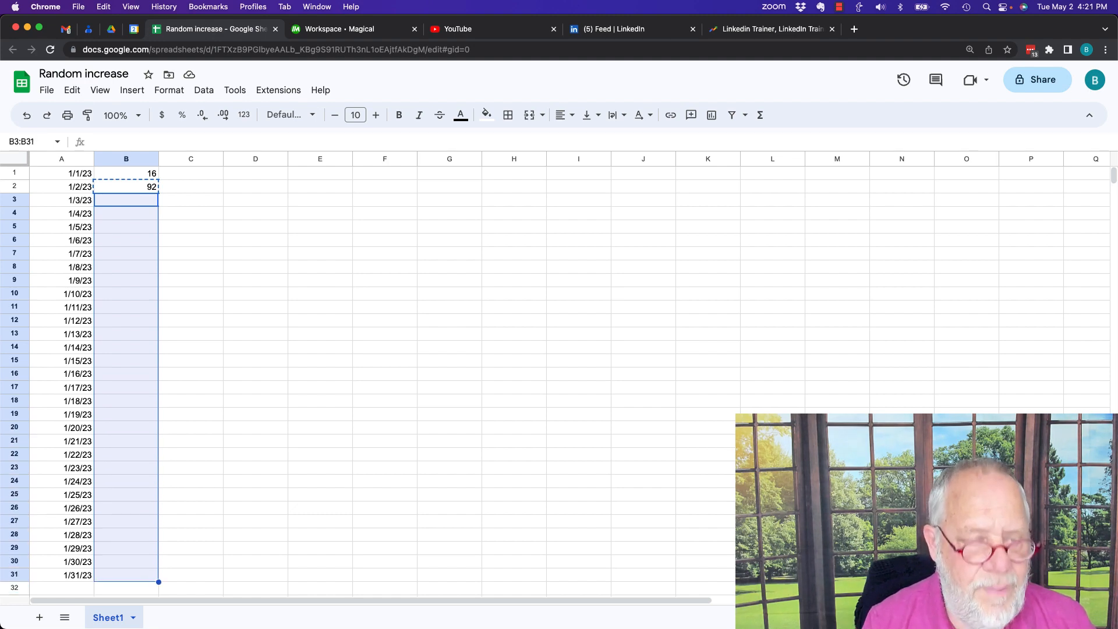
{"action": "key", "text": "cmd+v"}
- Format the numbers in column B to display as whole numbers without decimal places
{"action": "left_click", "coordinate": [223, 115]}
{"action": "left_click", "coordinate": [173, 213]}
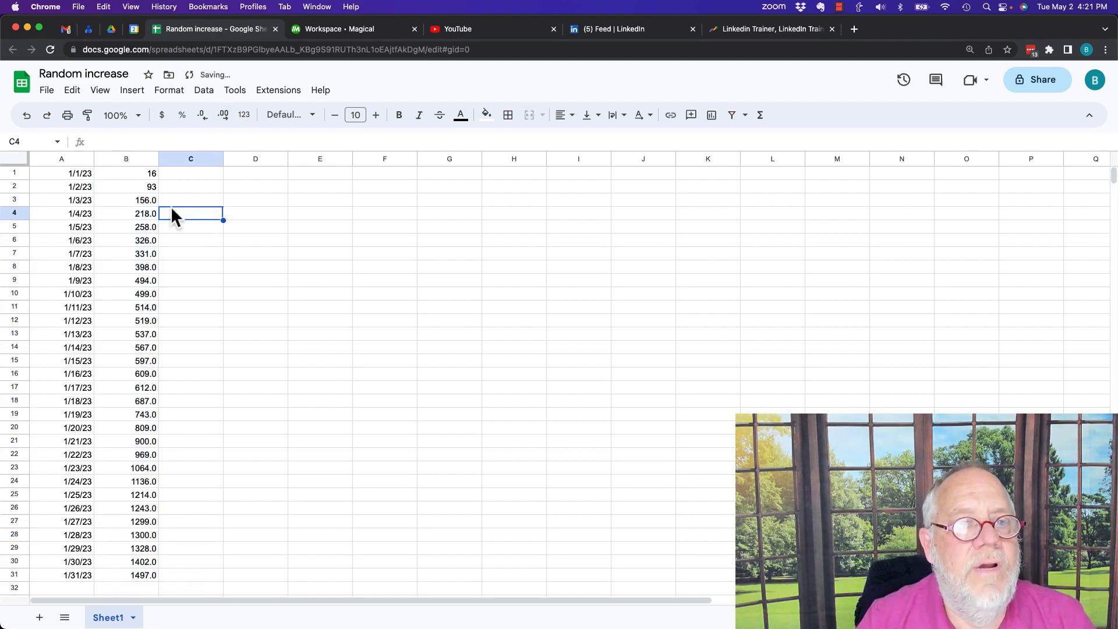
{"action": "left_click", "coordinate": [129, 159]}
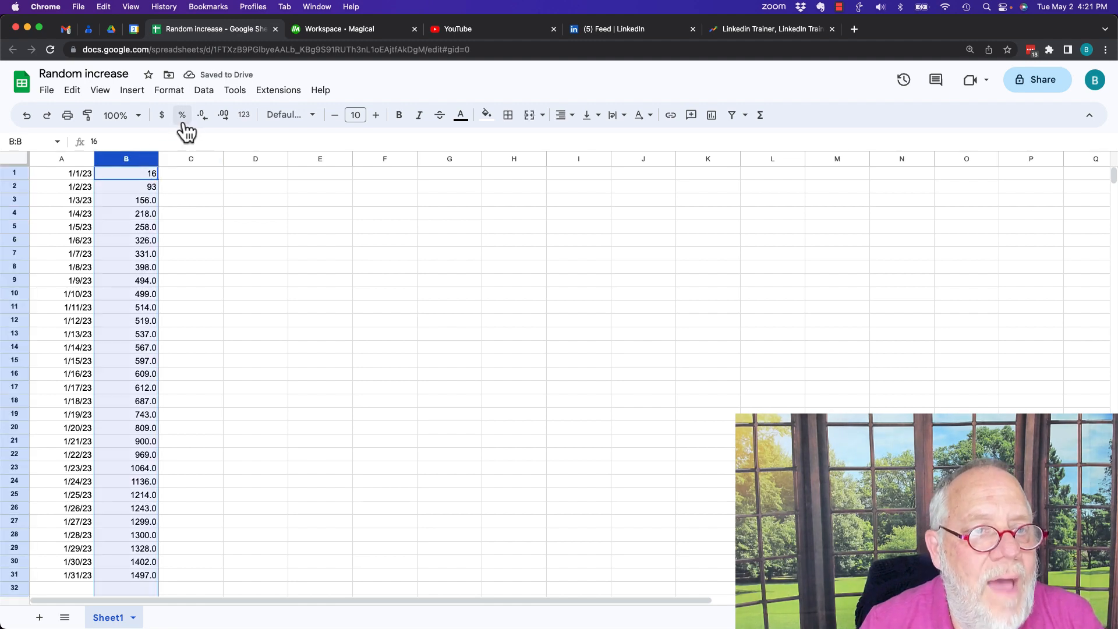
{"action": "left_click", "coordinate": [203, 116]}
{"action": "left_click", "coordinate": [187, 224]}
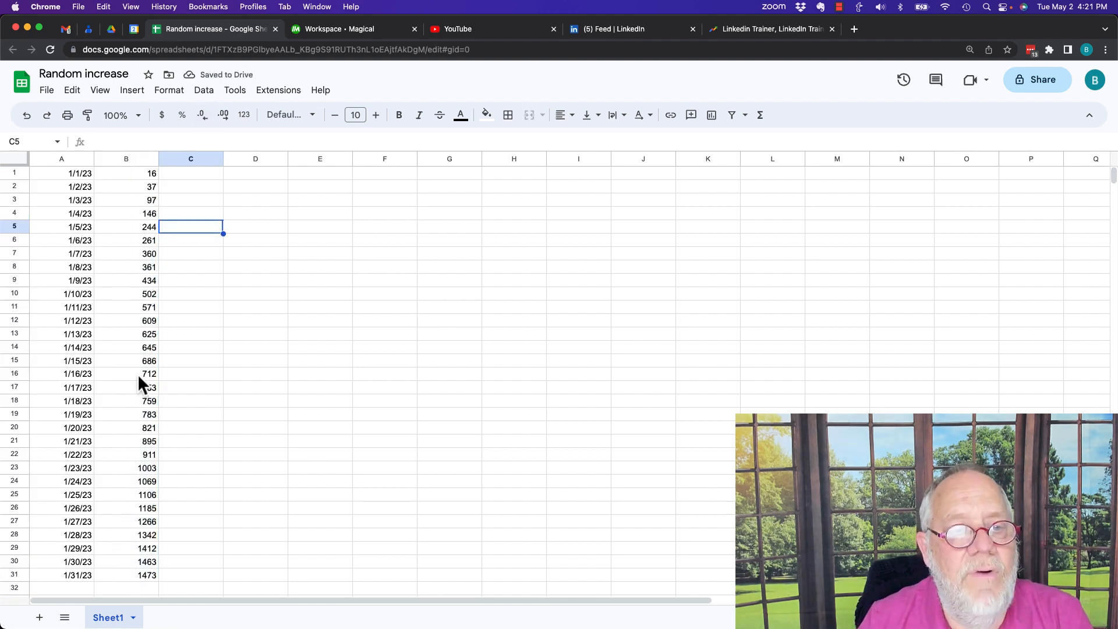
{"action": "left_click", "coordinate": [265, 214]}
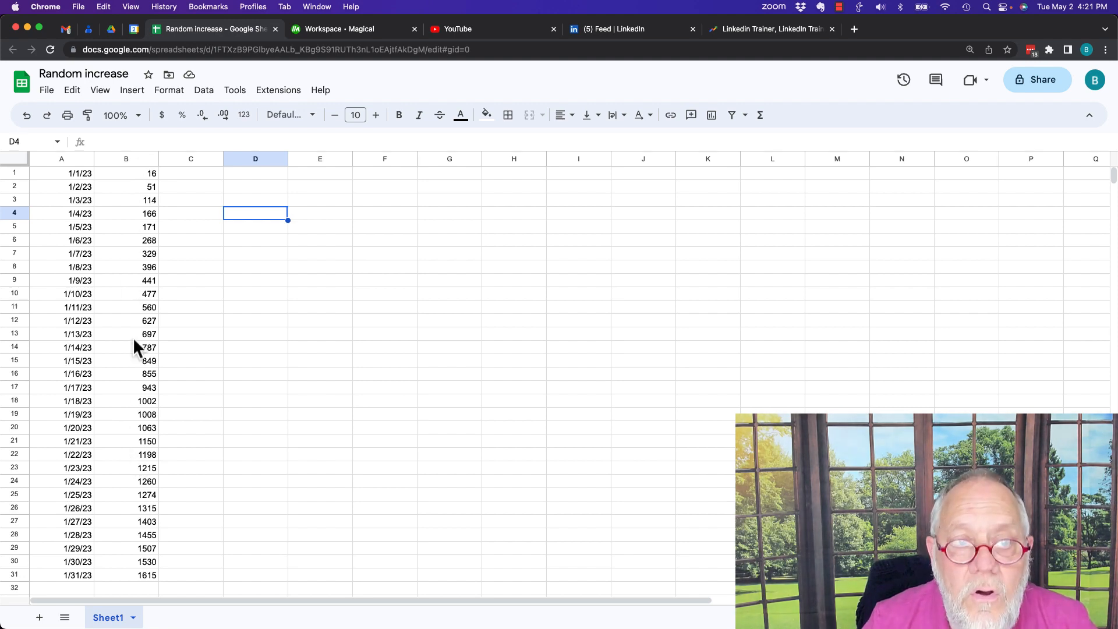
- Copy column B and paste it as values only into column C, starting at C1
{"action": "left_click", "coordinate": [130, 155]}
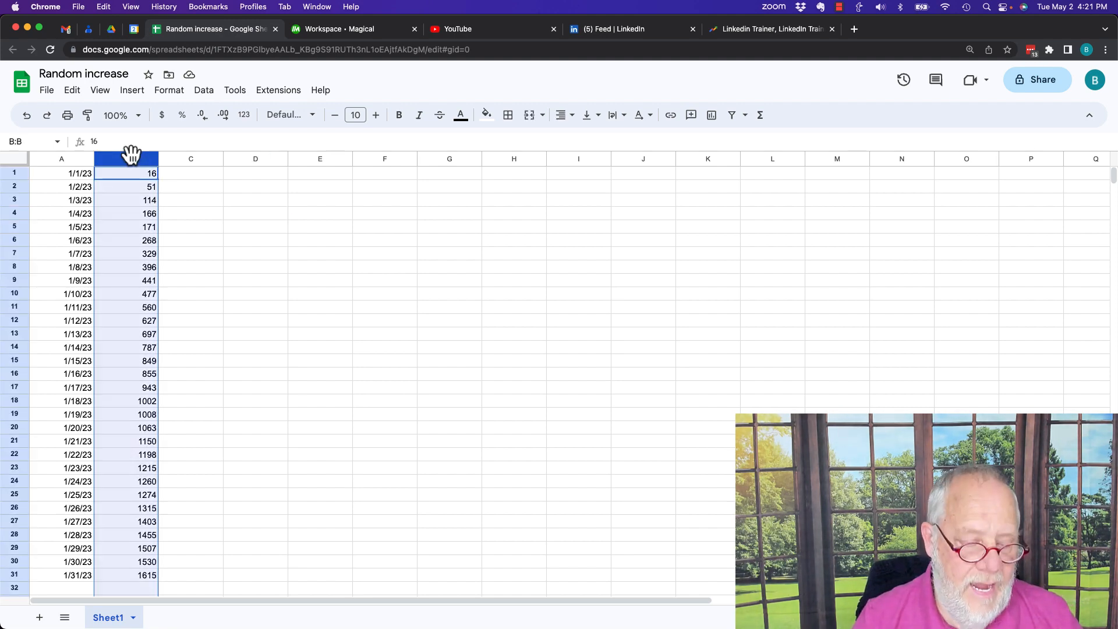
{"action": "key", "text": "super+c"}
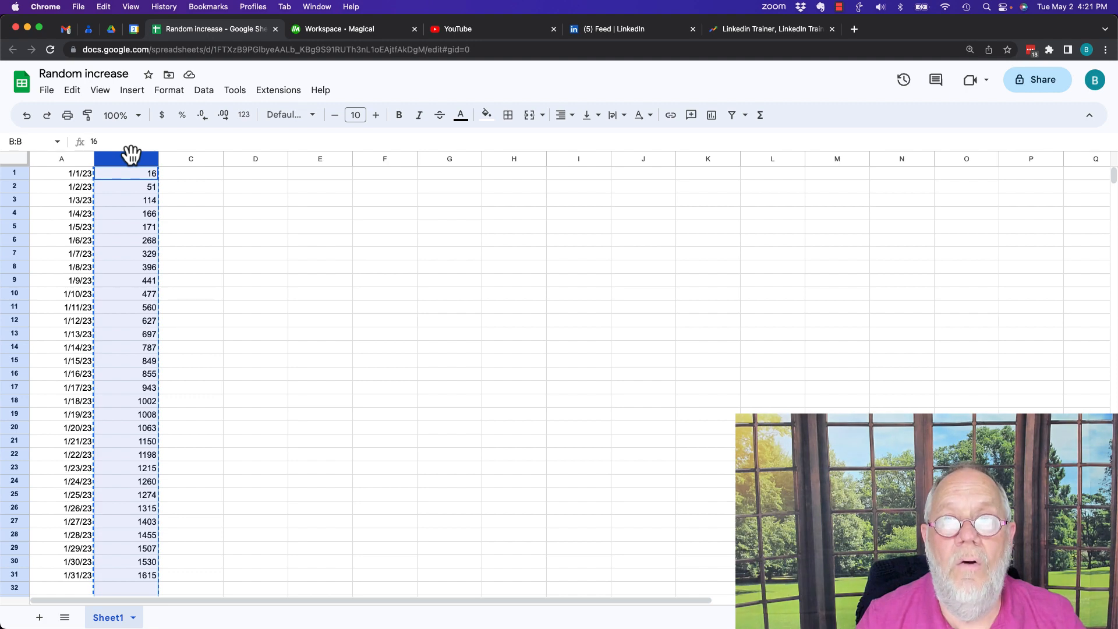
{"action": "left_click", "coordinate": [203, 173]}
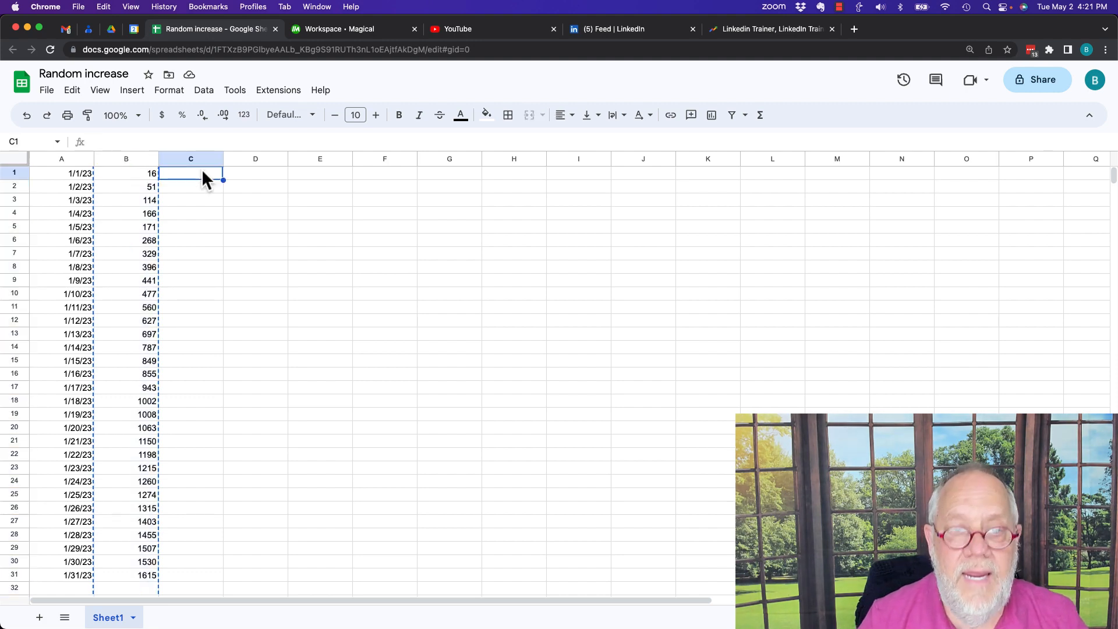
{"action": "right_click", "coordinate": [202, 170]}
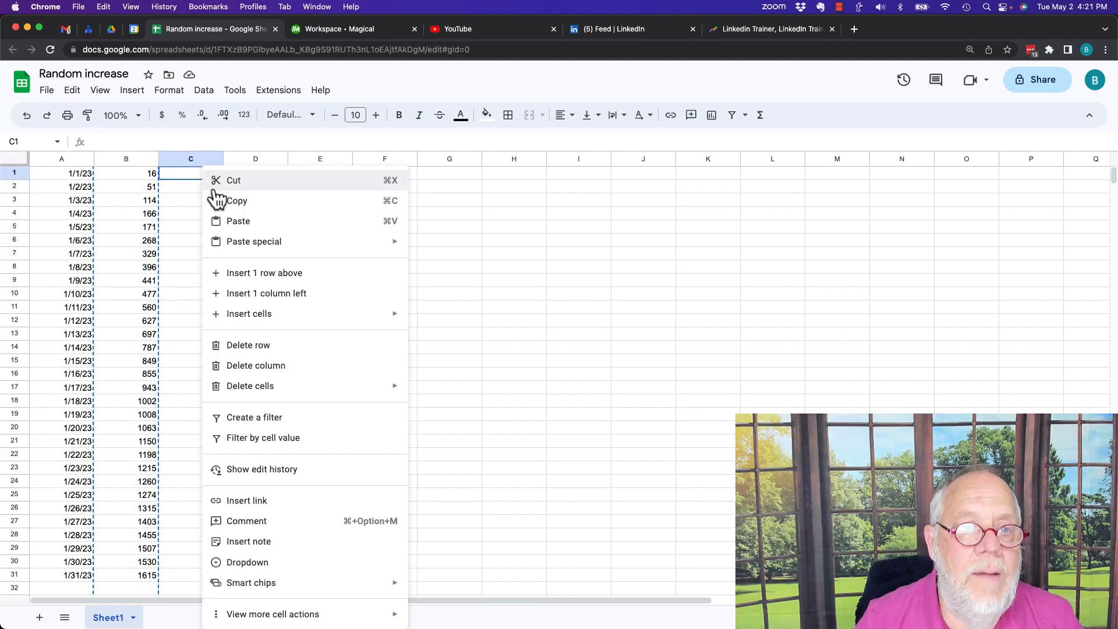
{"action": "mouse_move", "coordinate": [251, 249]}
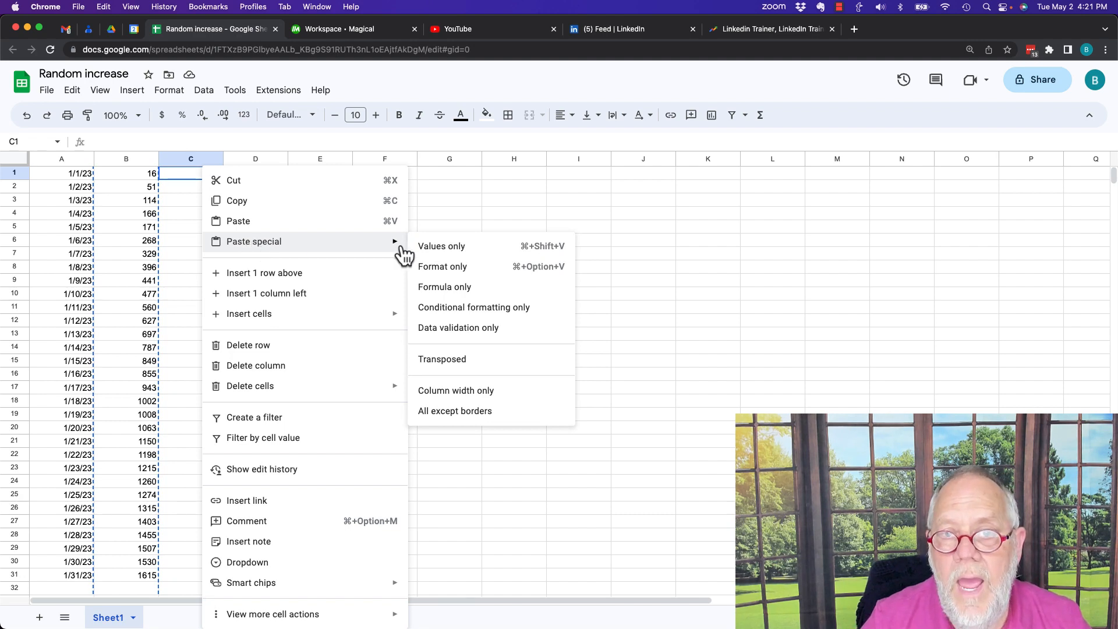
{"action": "left_click", "coordinate": [440, 251]}
{"action": "left_click", "coordinate": [303, 231]}
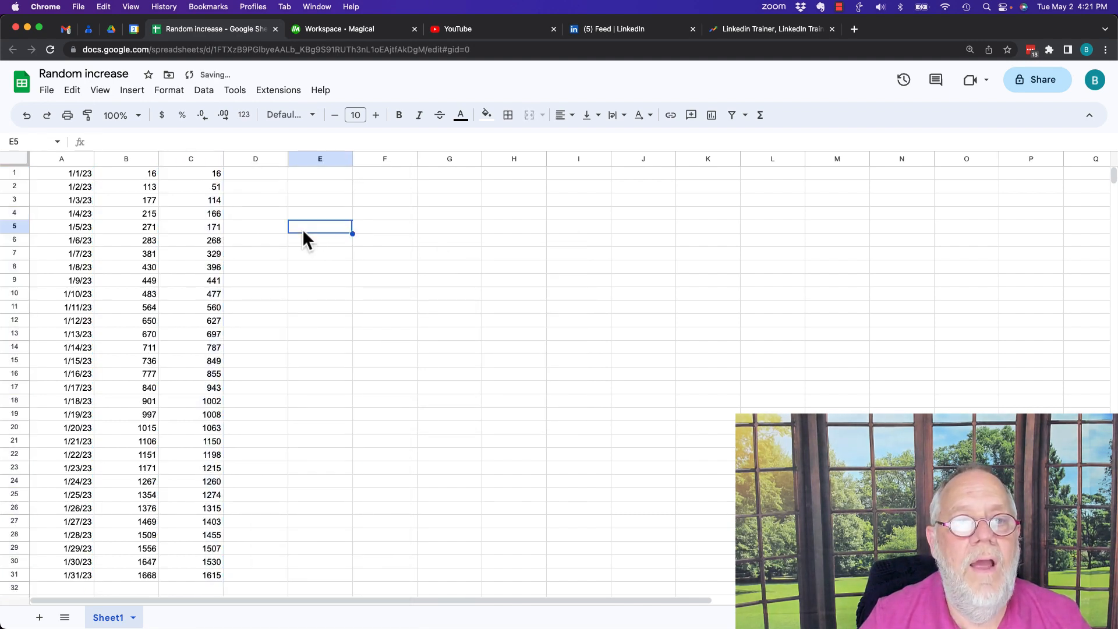
- Recalculate the random numbers several times by clearing the empty cell E5, to compare columns B and C
{"action": "left_click", "coordinate": [124, 156]}
{"action": "left_click", "coordinate": [295, 224]}
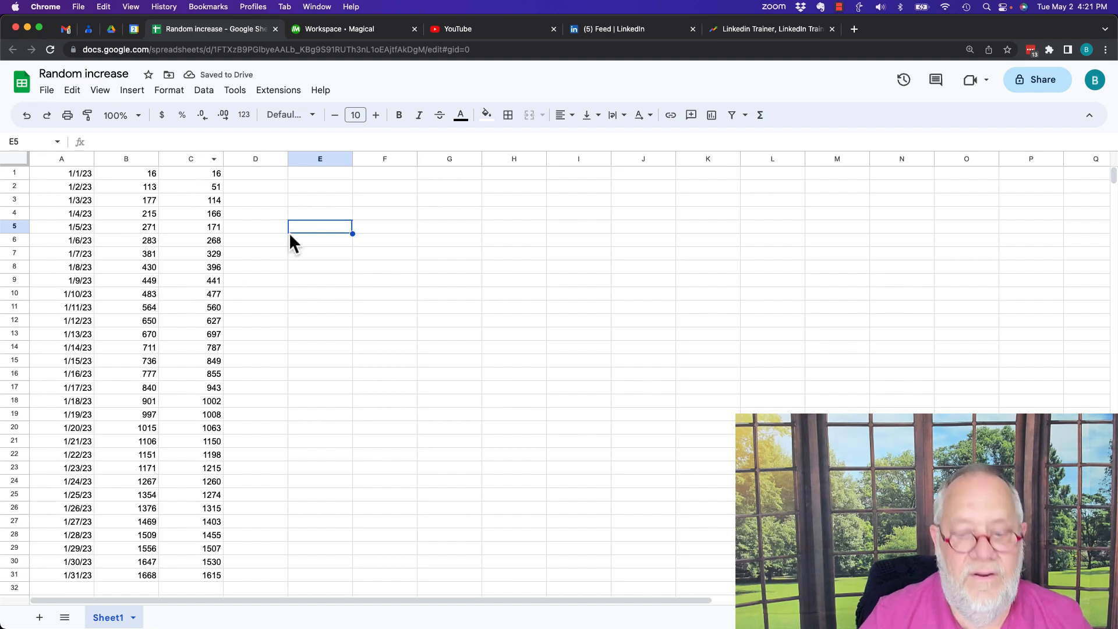
{"action": "key", "text": "Delete"}
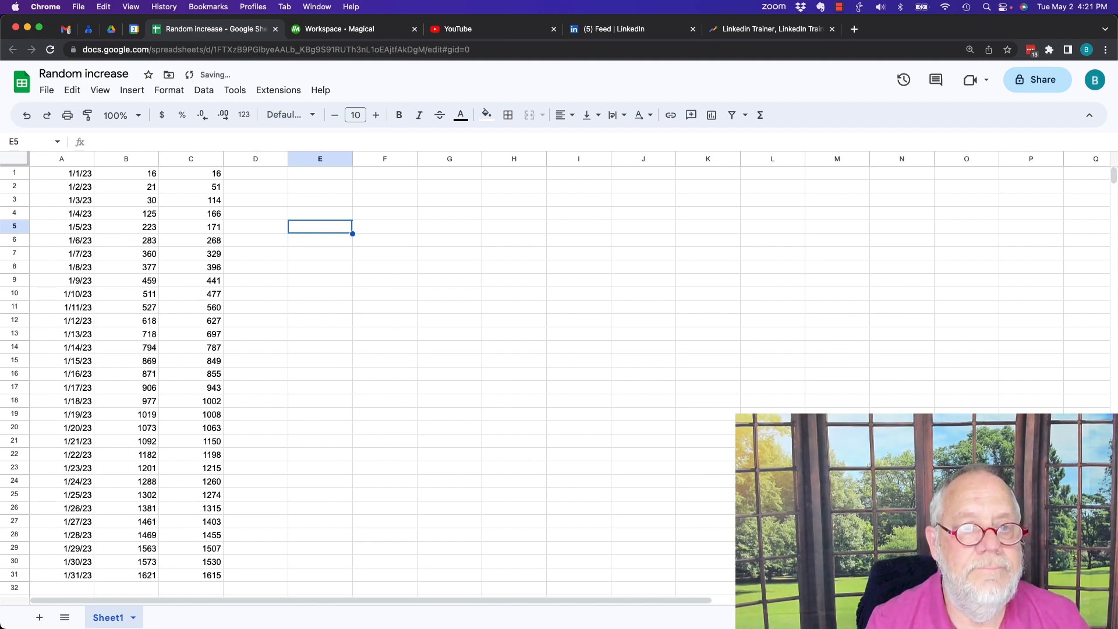
{"action": "key", "text": "Delete"}
{"action": "key", "text": "Delete"}
{"action": "key", "text": "Delete"}
{"action": "key", "text": "Delete"}
{"action": "key", "text": "Delete"}
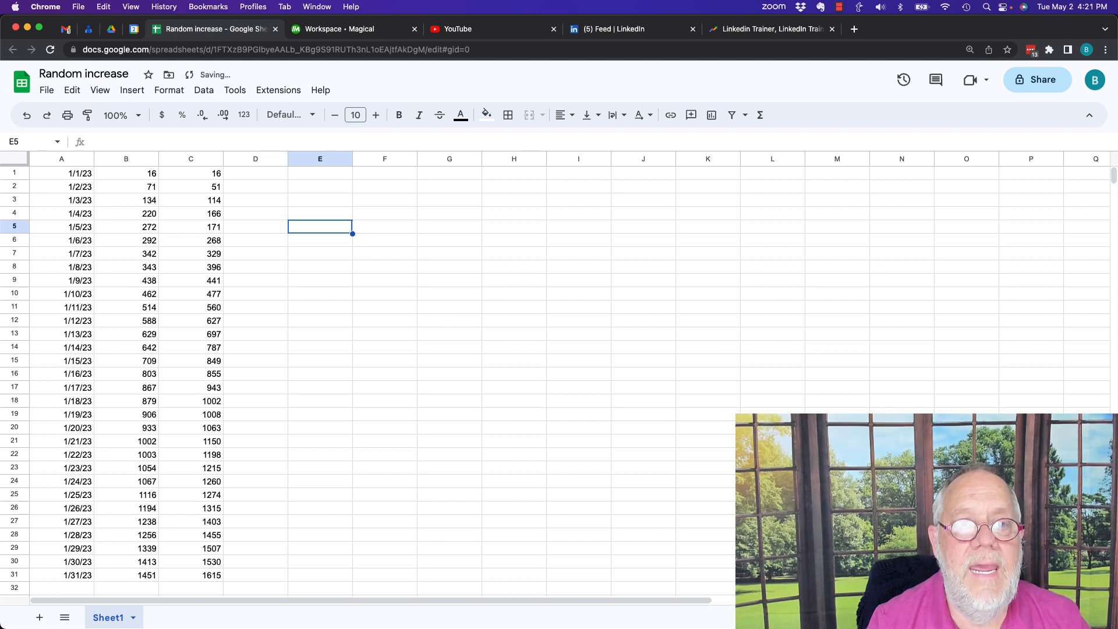
{"action": "key", "text": "Delete"}
{"action": "key", "text": "Delete"}
- Inspect the contents of the pasted cells in column C and compare them with the formula in B2
{"action": "left_click", "coordinate": [191, 227]}
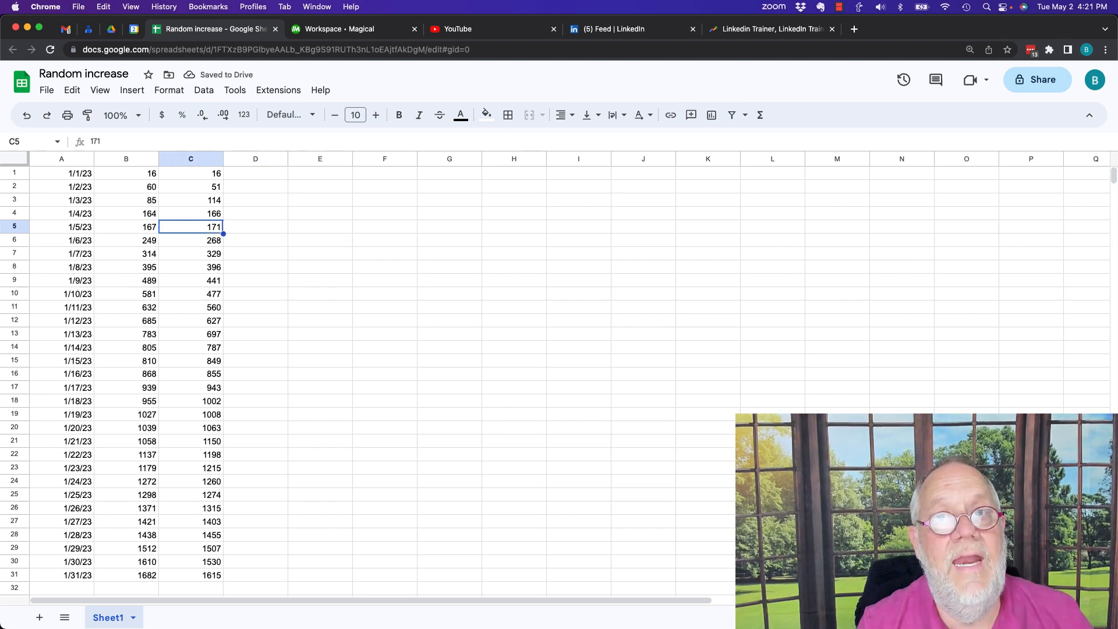
{"action": "key", "text": "Up"}
{"action": "key", "text": "Up"}
{"action": "key", "text": "Up"}
{"action": "key", "text": "Up"}
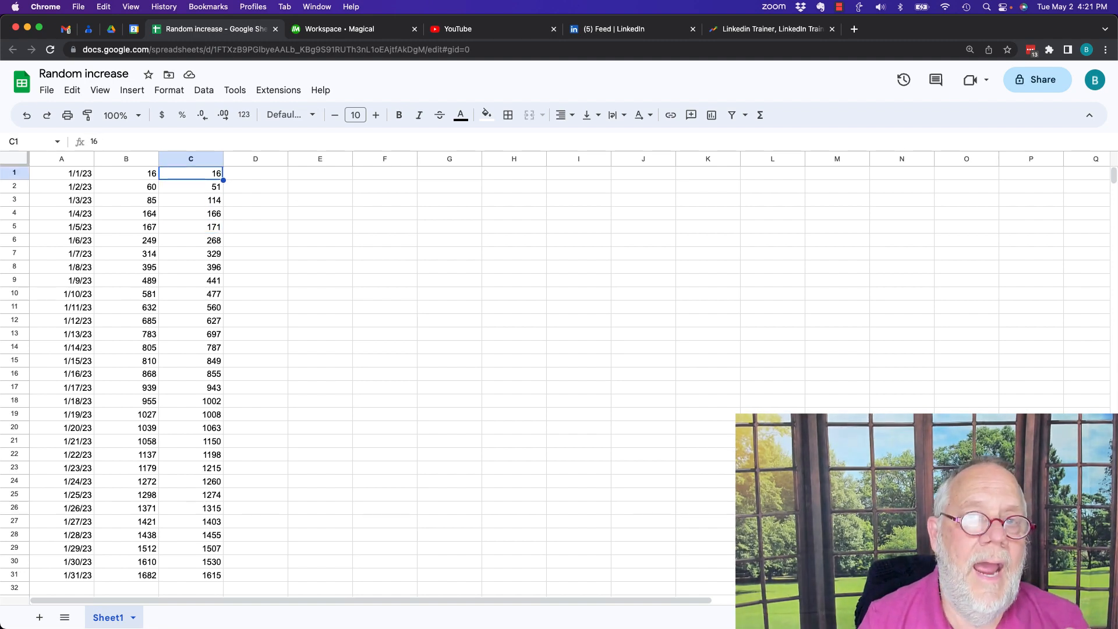
{"action": "key", "text": "Down"}
{"action": "key", "text": "Down"}
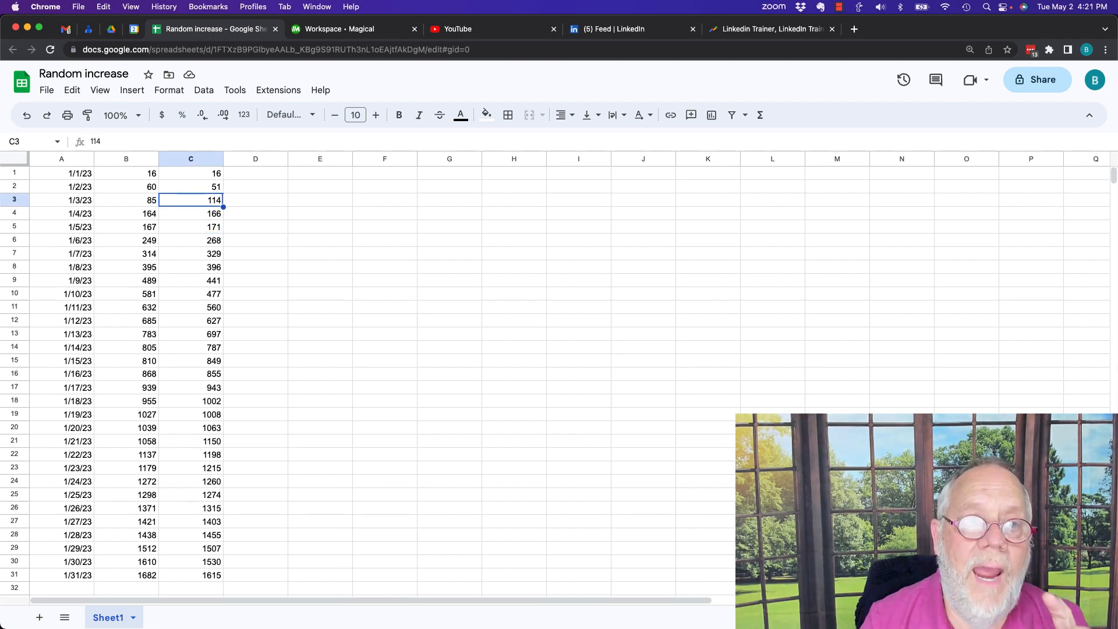
{"action": "key", "text": "Left"}
{"action": "key", "text": "Up"}
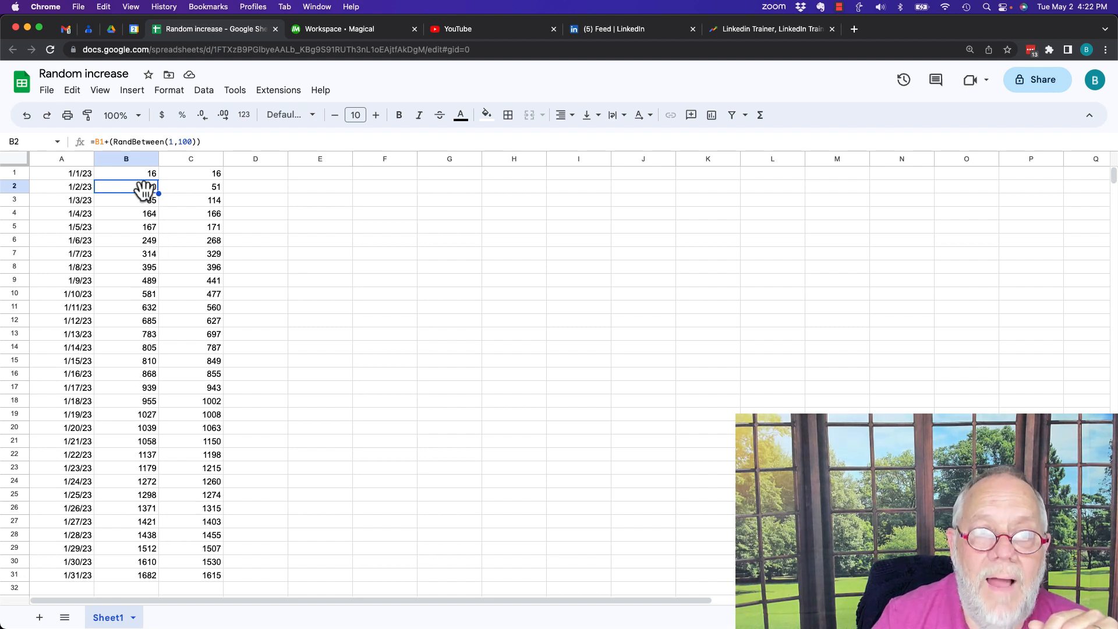
- Enter the starting value 1 in D1 and the formula =D1+rand() in D2
{"action": "left_click", "coordinate": [263, 158]}
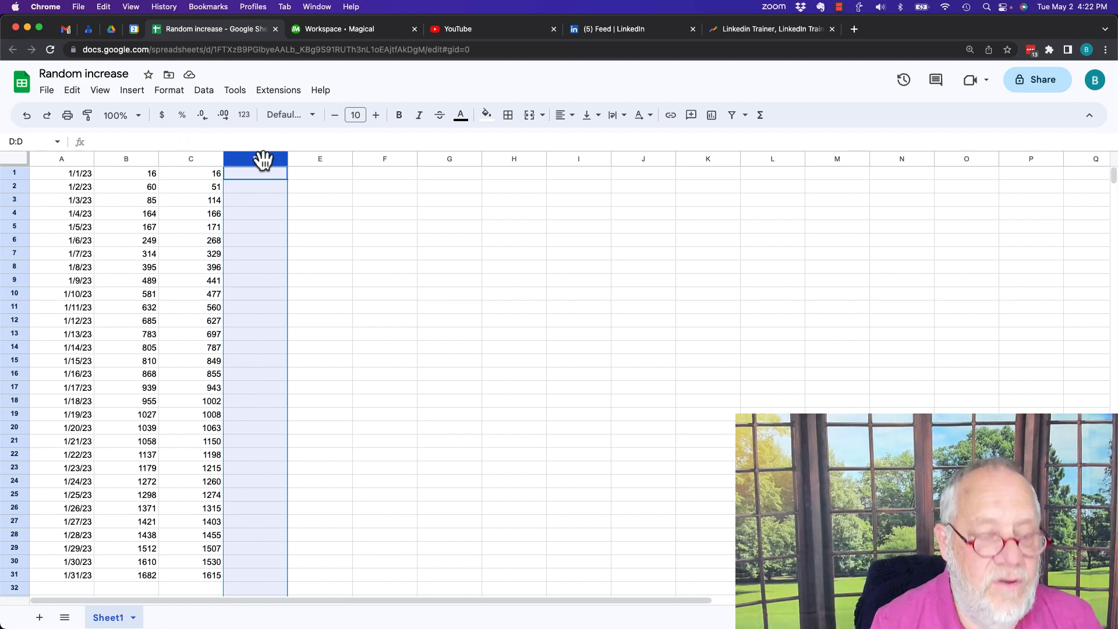
{"action": "type", "text": "1"}
{"action": "key", "text": "Return"}
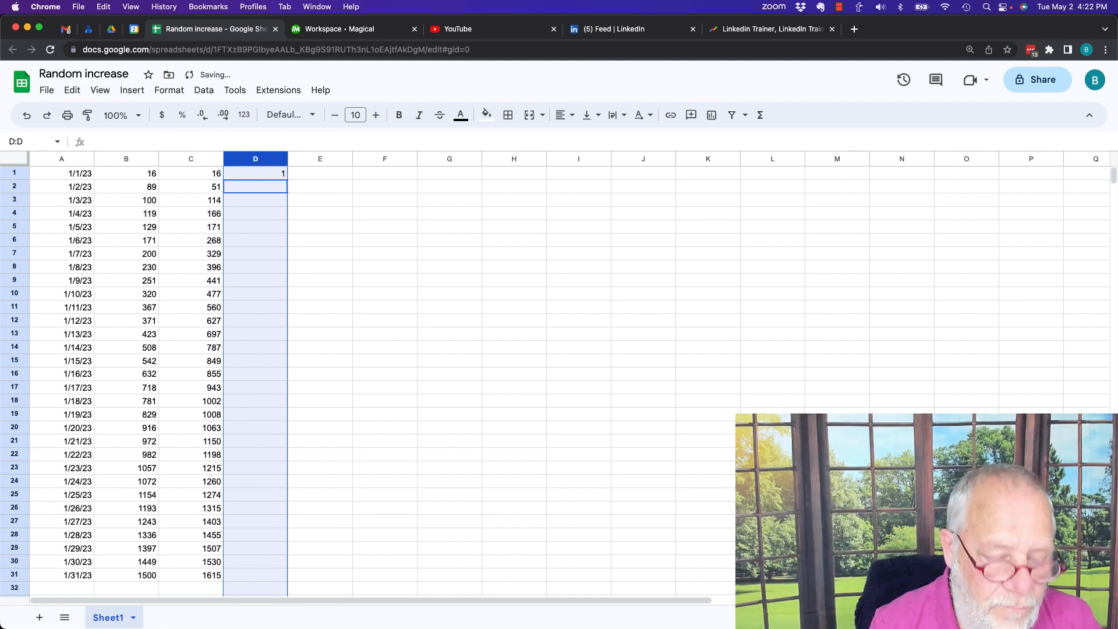
{"action": "type", "text": "=D1"}
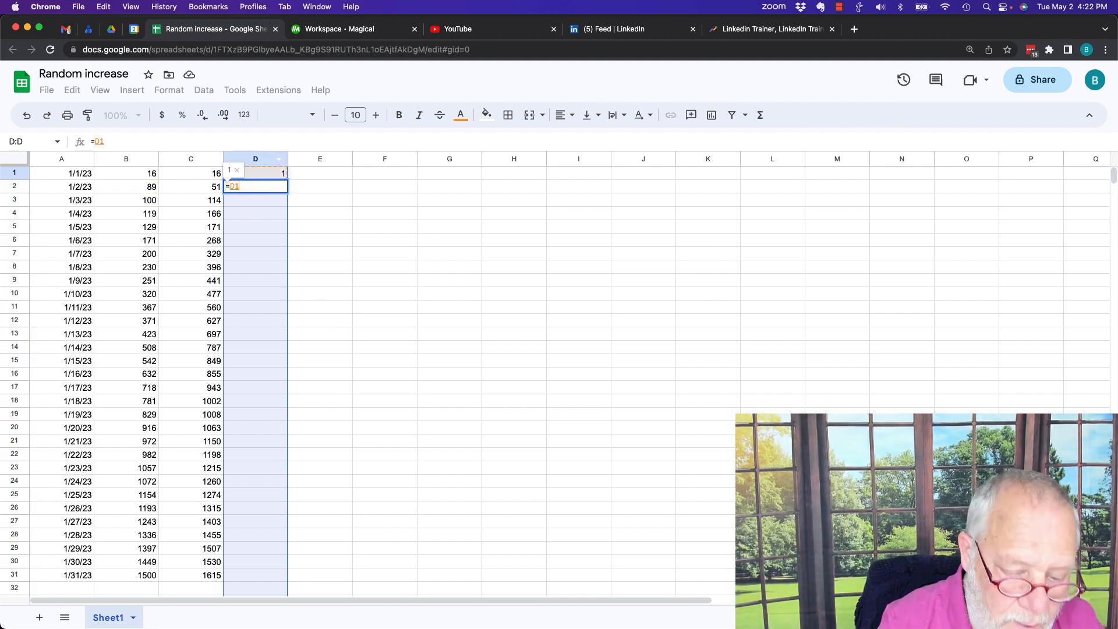
{"action": "type", "text": "+rand"}
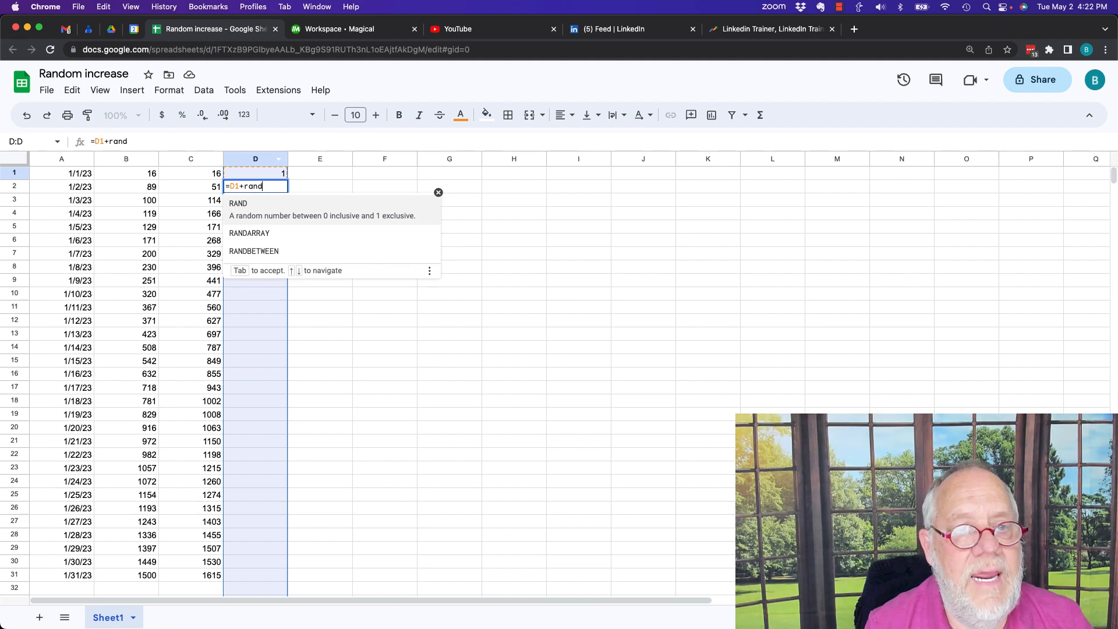
{"action": "type", "text": "()"}
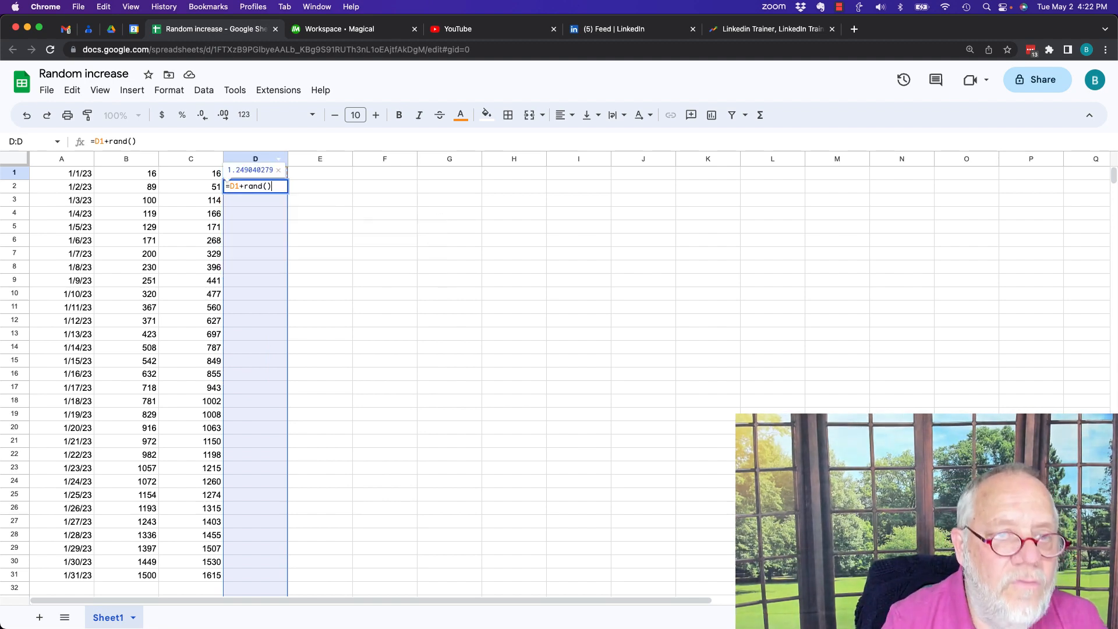
{"action": "key", "text": "Return"}
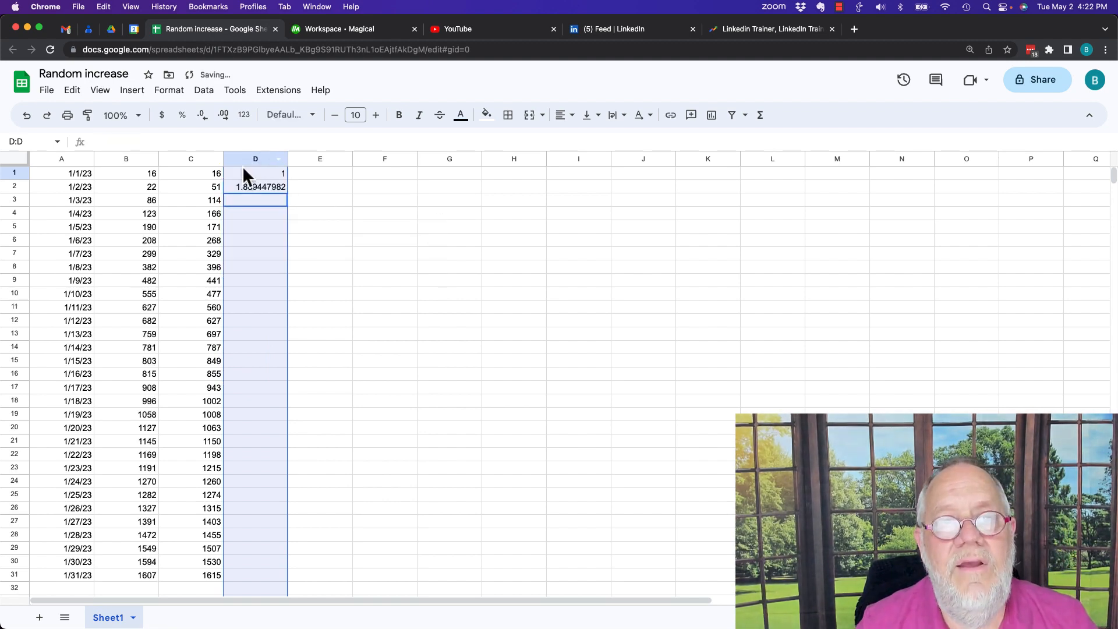
- Reduce the decimal places of D2 until it displays as a whole number
{"action": "left_click", "coordinate": [242, 186]}
{"action": "left_click", "coordinate": [202, 115]}
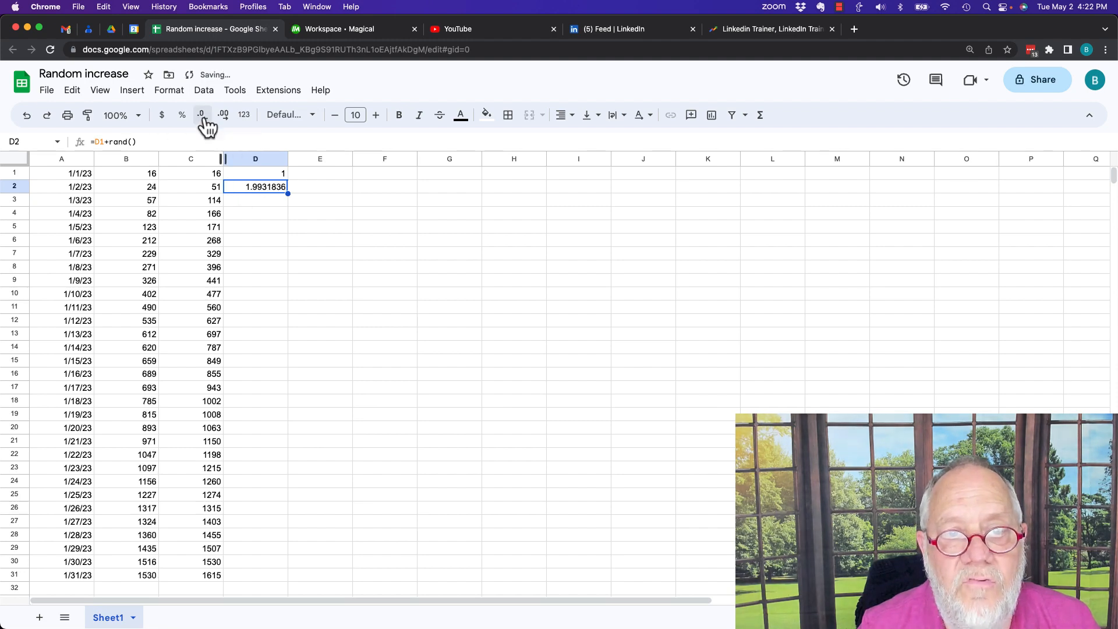
{"action": "left_click", "coordinate": [202, 114]}
{"action": "left_click", "coordinate": [202, 115]}
{"action": "left_click", "coordinate": [202, 114]}
{"action": "left_click", "coordinate": [203, 118]}
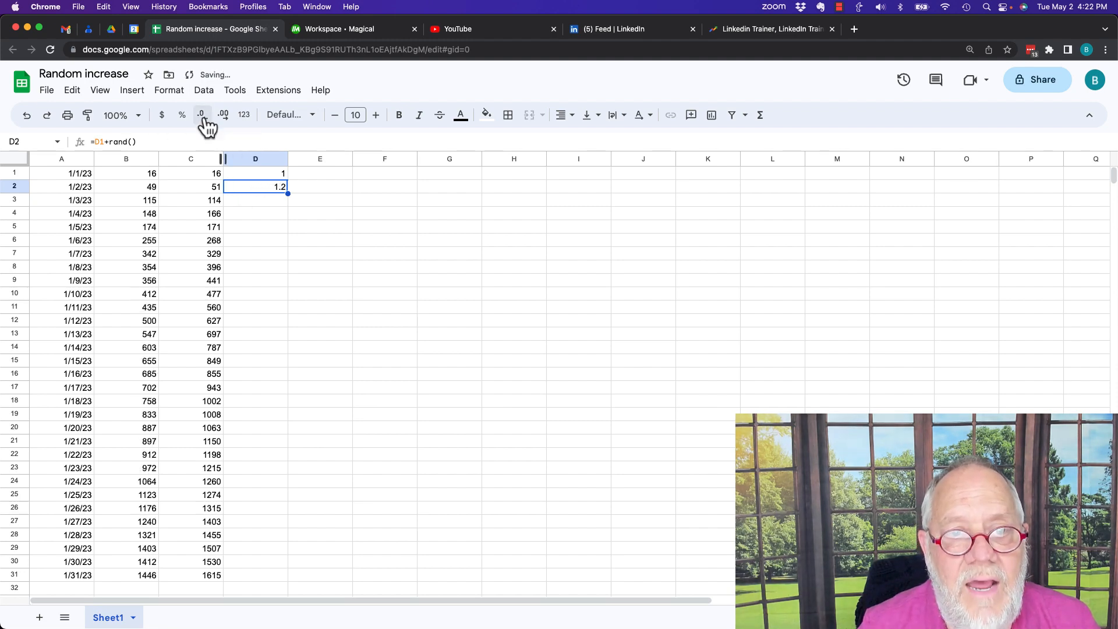
{"action": "left_click", "coordinate": [203, 118]}
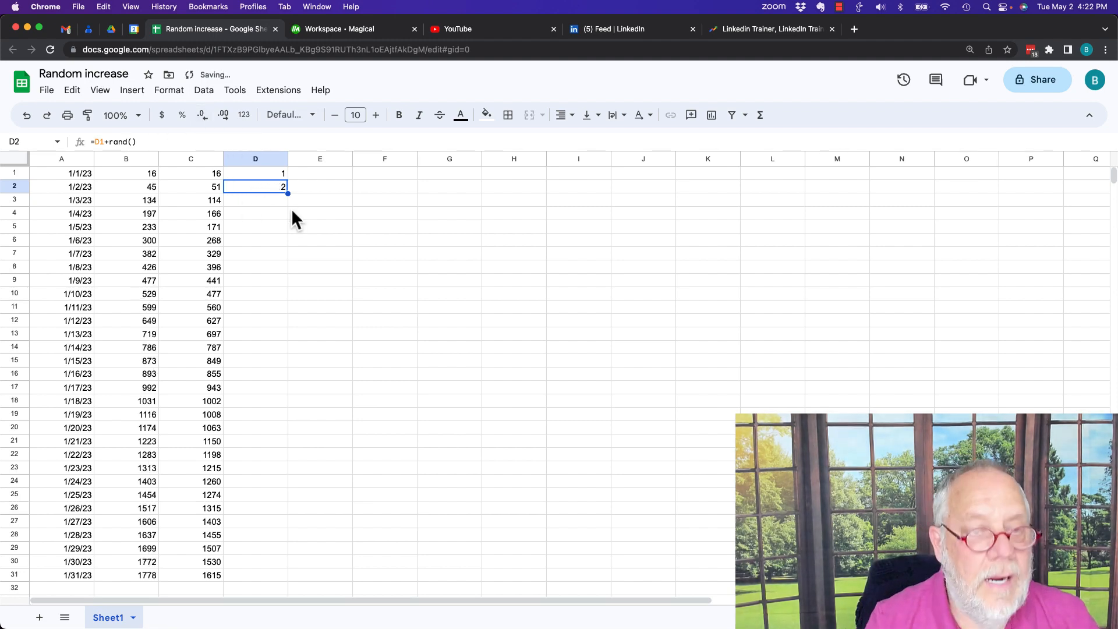
- Copy the RAND formula from D2 into D3:D31, alongside the remaining dates, and check the formula in D2
{"action": "key", "text": "cmd+c"}
{"action": "key", "text": "Down"}
{"action": "key", "text": "shift+Down"}
{"action": "key", "text": "shift+Down"}
{"action": "key", "text": "shift+Down"}
{"action": "key", "text": "shift+Down"}
{"action": "key", "text": "shift+Down"}
{"action": "key", "text": "shift+Down"}
{"action": "key", "text": "shift+Down"}
{"action": "key", "text": "shift+Down"}
{"action": "key", "text": "shift+Down"}
{"action": "key", "text": "shift+Down"}
{"action": "key", "text": "shift+Down"}
{"action": "key", "text": "shift+Down"}
{"action": "key", "text": "shift+Down"}
{"action": "key", "text": "shift+Down"}
{"action": "key", "text": "shift+Down"}
{"action": "key", "text": "shift+Down"}
{"action": "key", "text": "shift+Down"}
{"action": "key", "text": "shift+Down"}
{"action": "key", "text": "shift+Down"}
{"action": "key", "text": "shift+Down"}
{"action": "key", "text": "shift+Down"}
{"action": "key", "text": "shift+Down"}
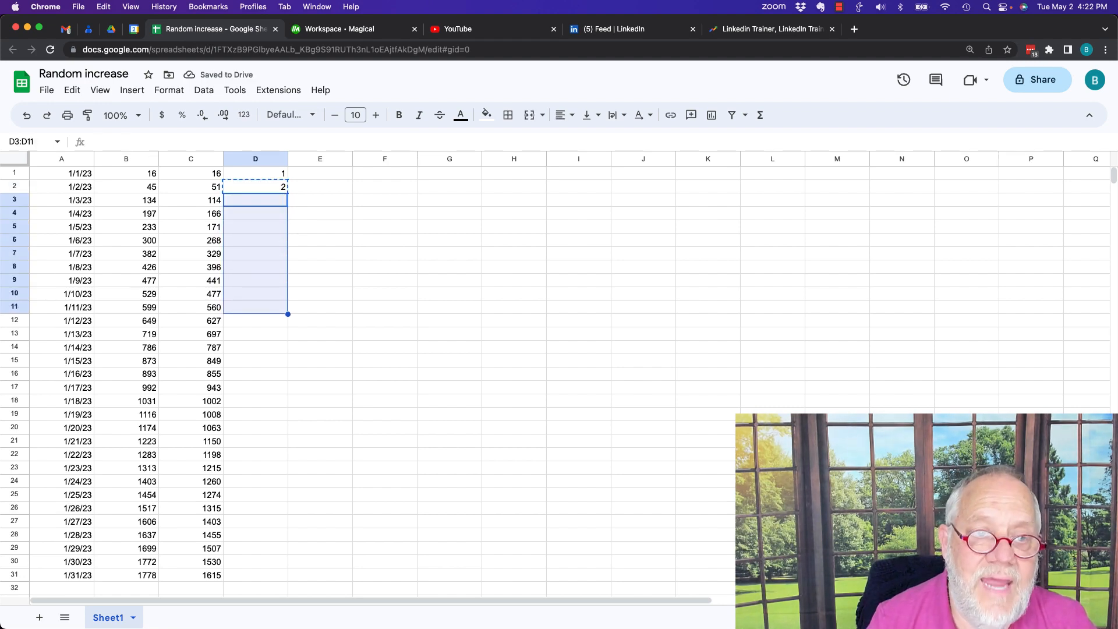
{"action": "key", "text": "shift+Down"}
{"action": "key", "text": "shift+Down"}
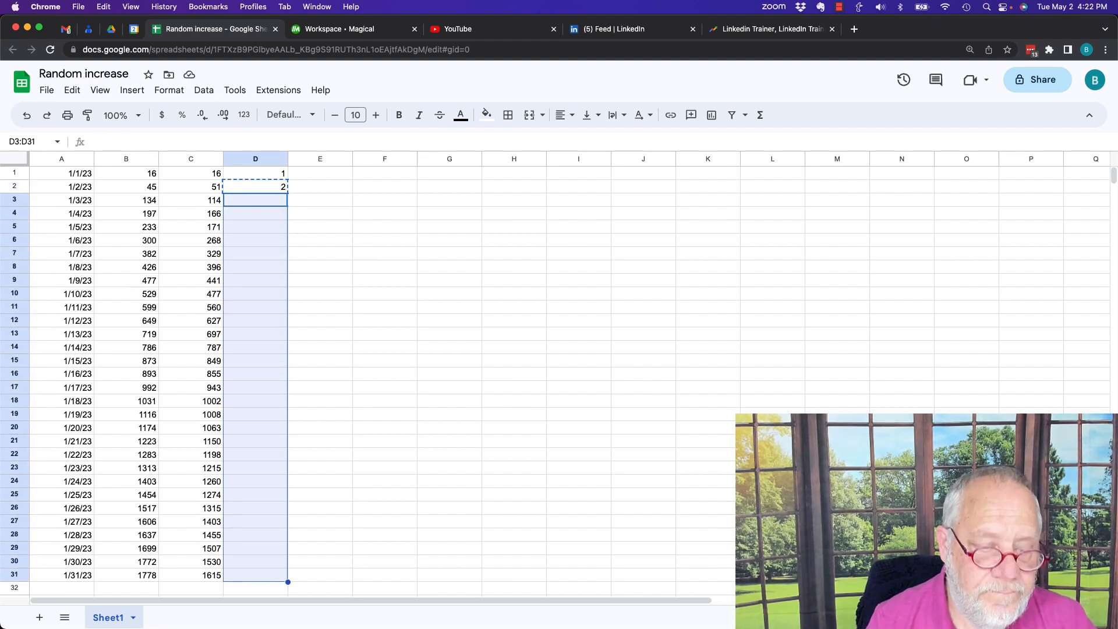
{"action": "key", "text": "super+v"}
{"action": "left_click", "coordinate": [329, 226]}
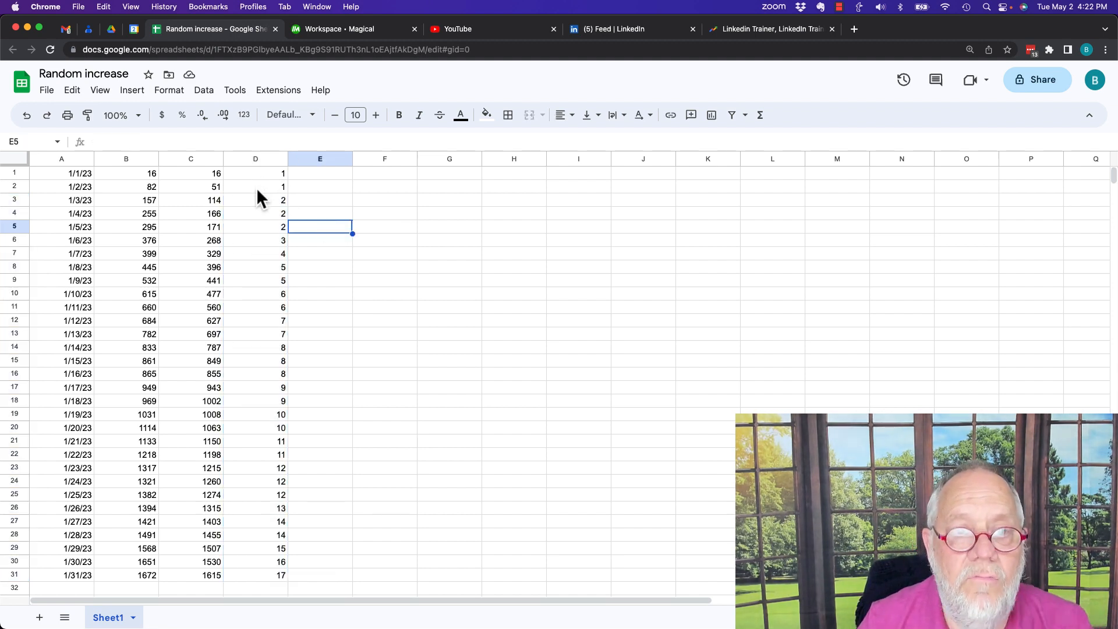
{"action": "left_click", "coordinate": [259, 187]}
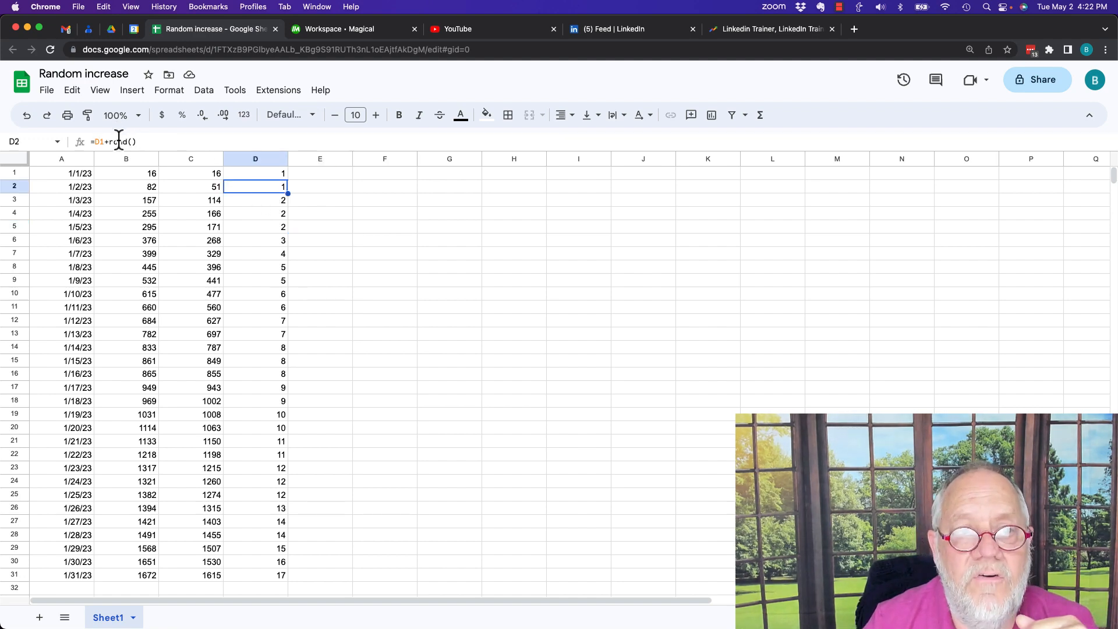
- Enter the starting value 1 in cell E1
{"action": "left_click", "coordinate": [314, 159]}
{"action": "left_click", "coordinate": [317, 172]}
{"action": "type", "text": "1"}
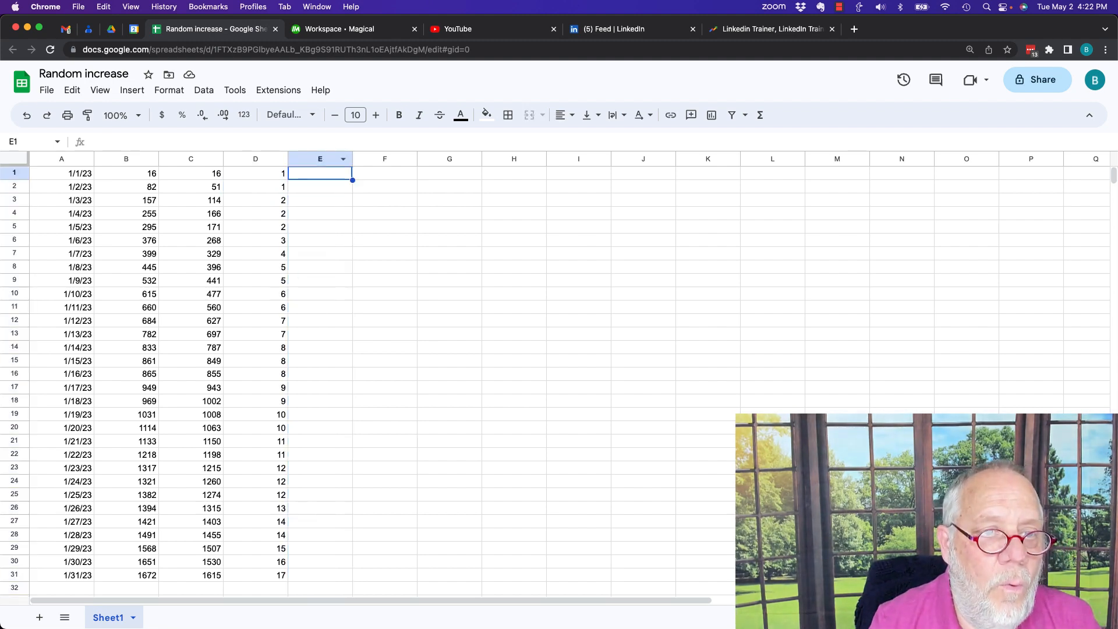
{"action": "key", "text": "Return"}
- Enter a formula in E2 that adds a random whole number from 1 to 5 to the value above: =E1+randbetween(1,5)
{"action": "type", "text": "=E1+1"}
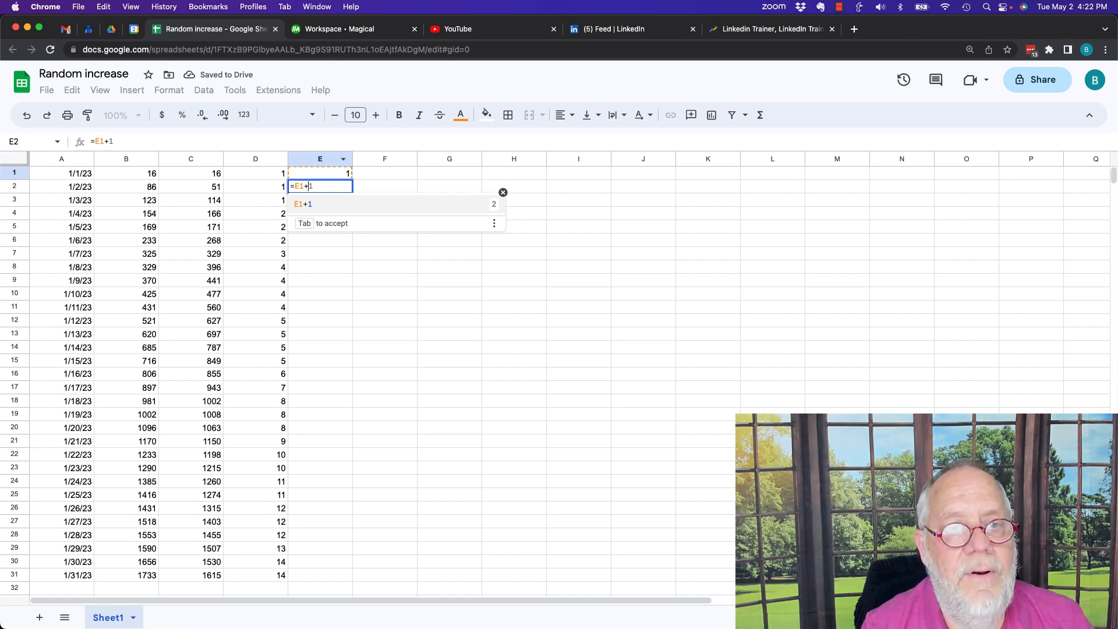
{"action": "key", "text": "BackSpace"}
{"action": "type", "text": "rnad"}
{"action": "key", "text": "BackSpace"}
{"action": "key", "text": "BackSpace"}
{"action": "key", "text": "BackSpace"}
{"action": "type", "text": "and"}
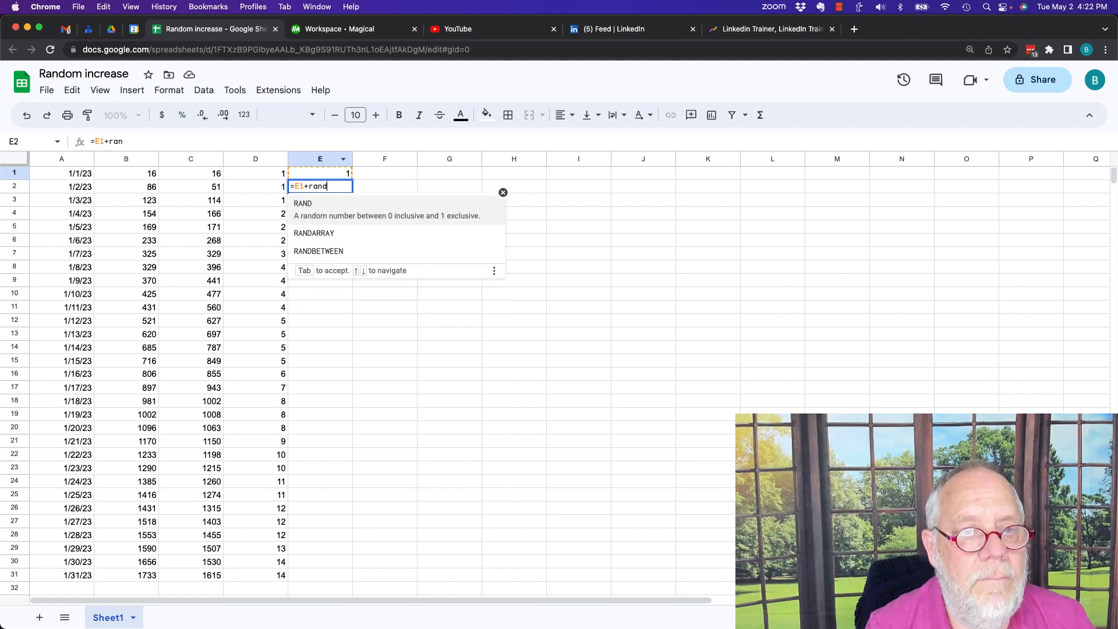
{"action": "type", "text": "between"}
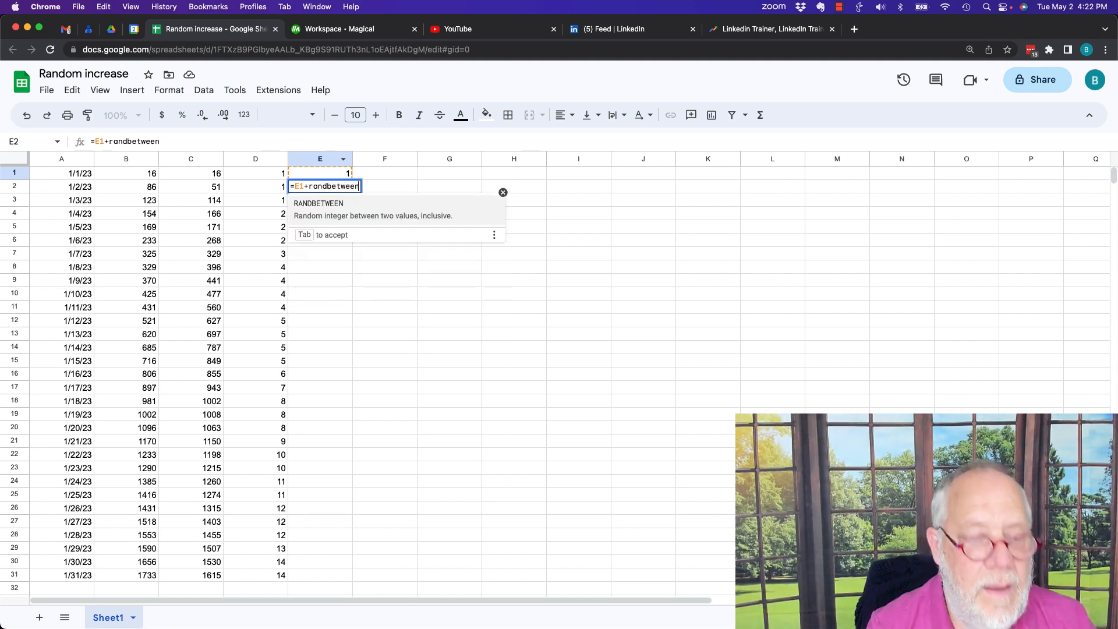
{"action": "type", "text": "(1"}
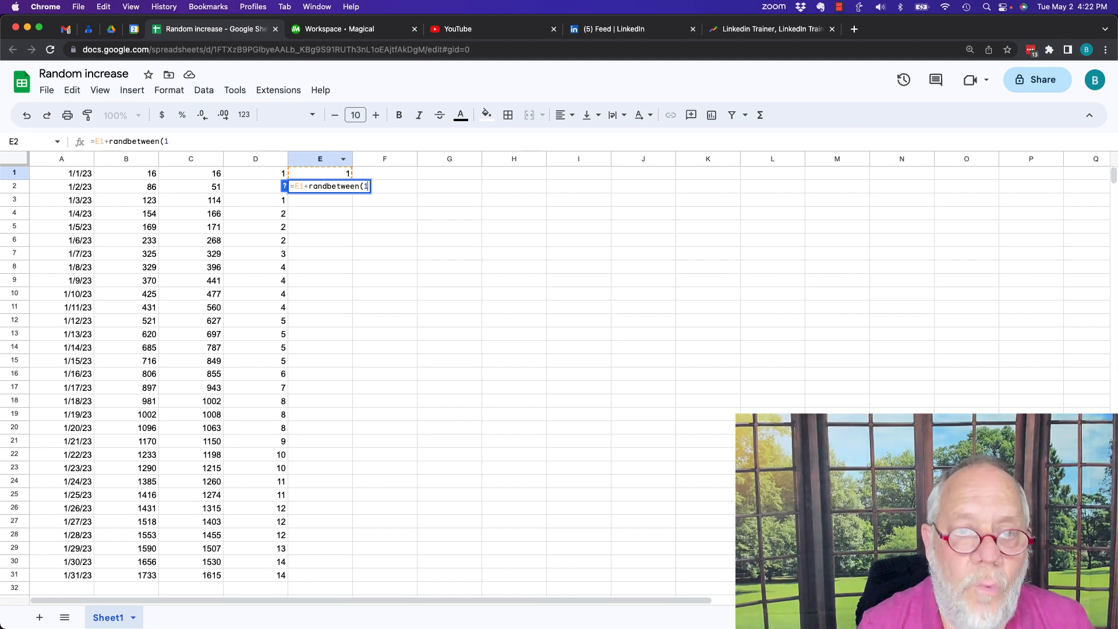
{"action": "type", "text": ","}
{"action": "type", "text": "5)"}
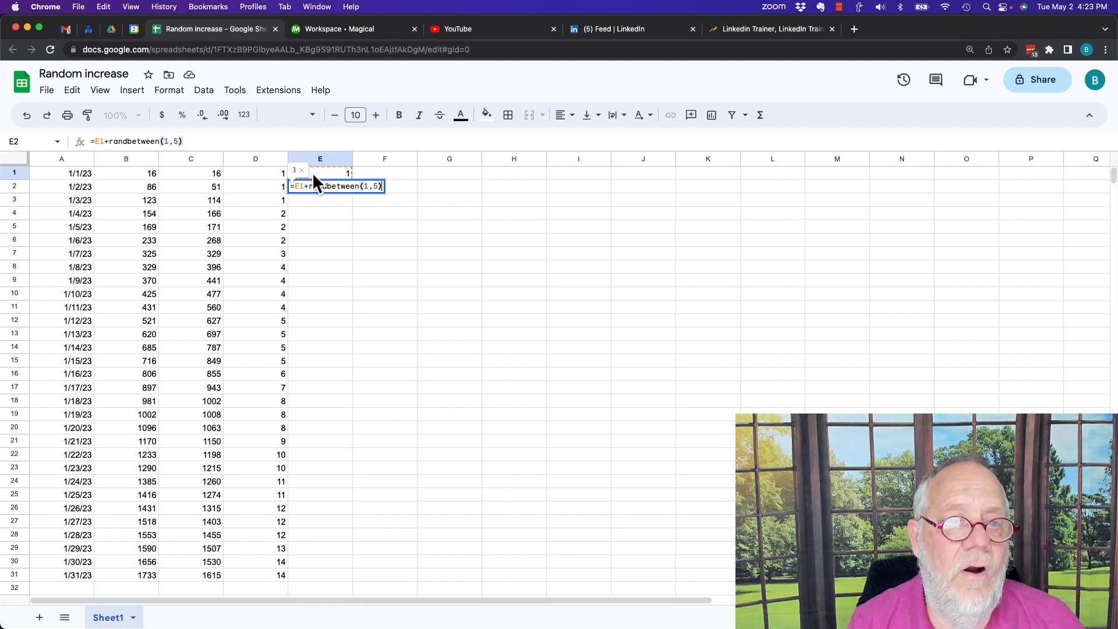
{"action": "key", "text": "Return"}
- Copy the RANDBETWEEN formula from E2 into E3:E31, alongside the remaining dates, and check the formula in E4
{"action": "left_click", "coordinate": [336, 186]}
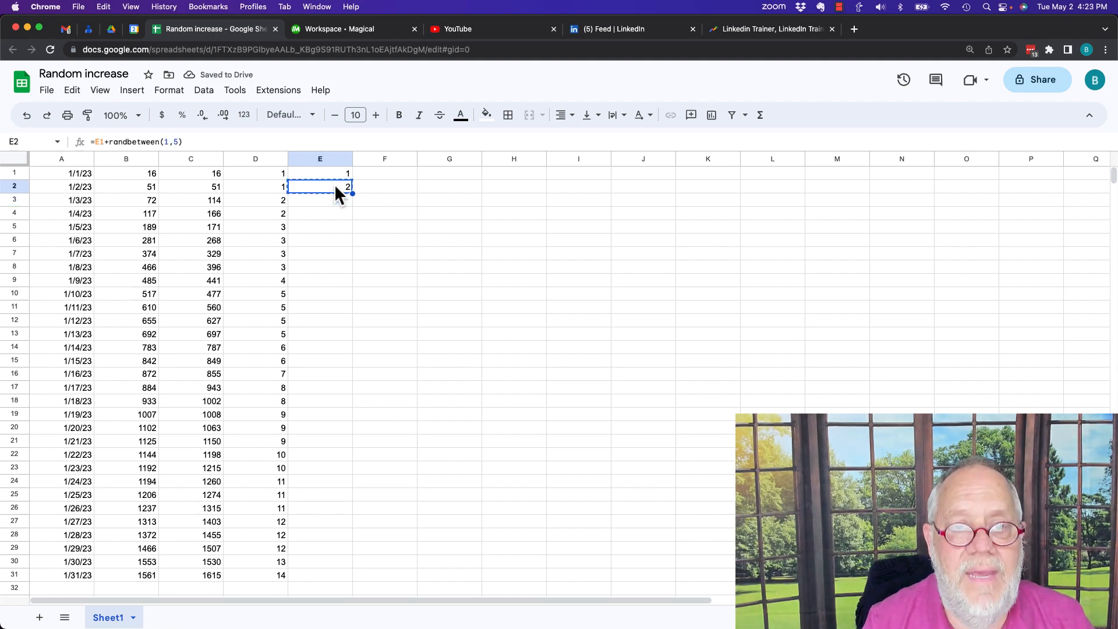
{"action": "key", "text": "Down"}
{"action": "key", "text": "shift+Down"}
{"action": "key", "text": "shift+Down"}
{"action": "key", "text": "shift+Down"}
{"action": "key", "text": "shift+Down"}
{"action": "key", "text": "shift+Down"}
{"action": "key", "text": "shift+Down"}
{"action": "key", "text": "shift+Down"}
{"action": "key", "text": "shift+Down"}
{"action": "key", "text": "shift+Down"}
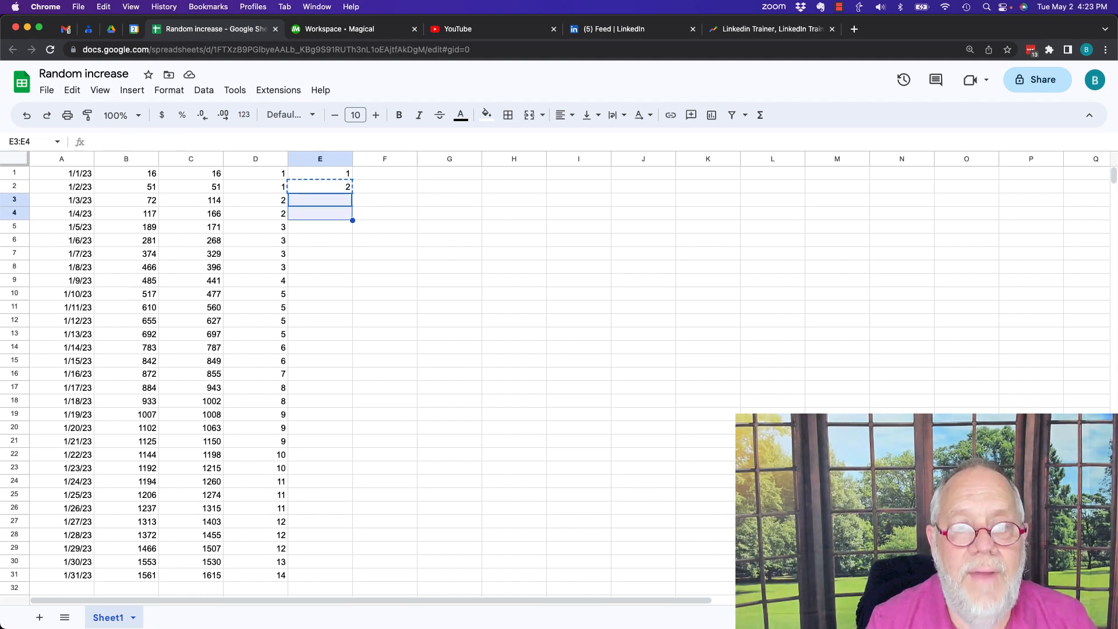
{"action": "key", "text": "shift+Down"}
{"action": "key", "text": "shift+Down"}
{"action": "key", "text": "shift+Down"}
{"action": "key", "text": "shift+Down"}
{"action": "key", "text": "shift+Down"}
{"action": "key", "text": "shift+Down"}
{"action": "key", "text": "shift+Down"}
{"action": "key", "text": "shift+Down"}
{"action": "key", "text": "shift+Down"}
{"action": "key", "text": "shift+Down"}
{"action": "key", "text": "shift+Down"}
{"action": "key", "text": "shift+Down"}
{"action": "key", "text": "shift+Down"}
{"action": "key", "text": "shift+Down"}
{"action": "key", "text": "shift+Down"}
{"action": "key", "text": "shift+Down"}
{"action": "key", "text": "shift+Down"}
{"action": "key", "text": "shift+Down"}
{"action": "key", "text": "shift+Down"}
{"action": "key", "text": "shift+Down"}
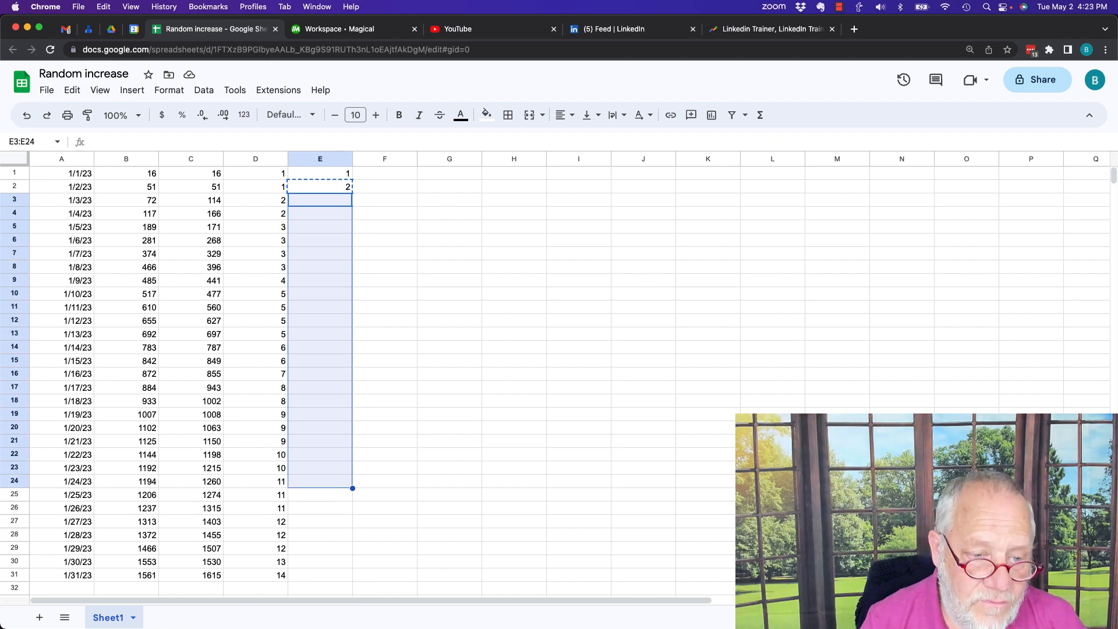
{"action": "key", "text": "shift+Up"}
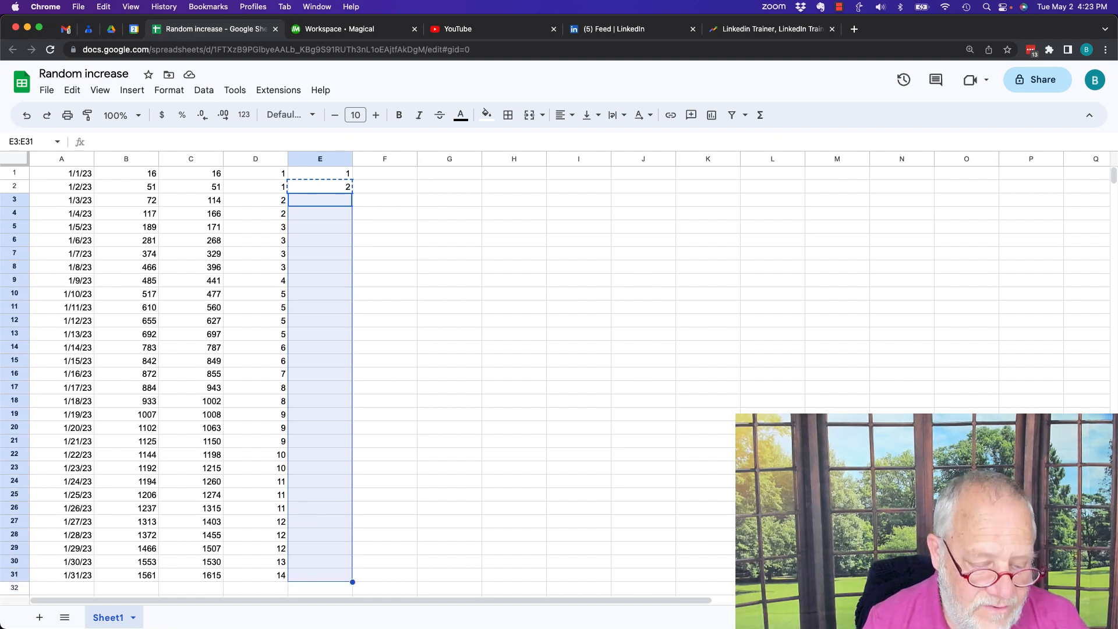
{"action": "key", "text": "super+v"}
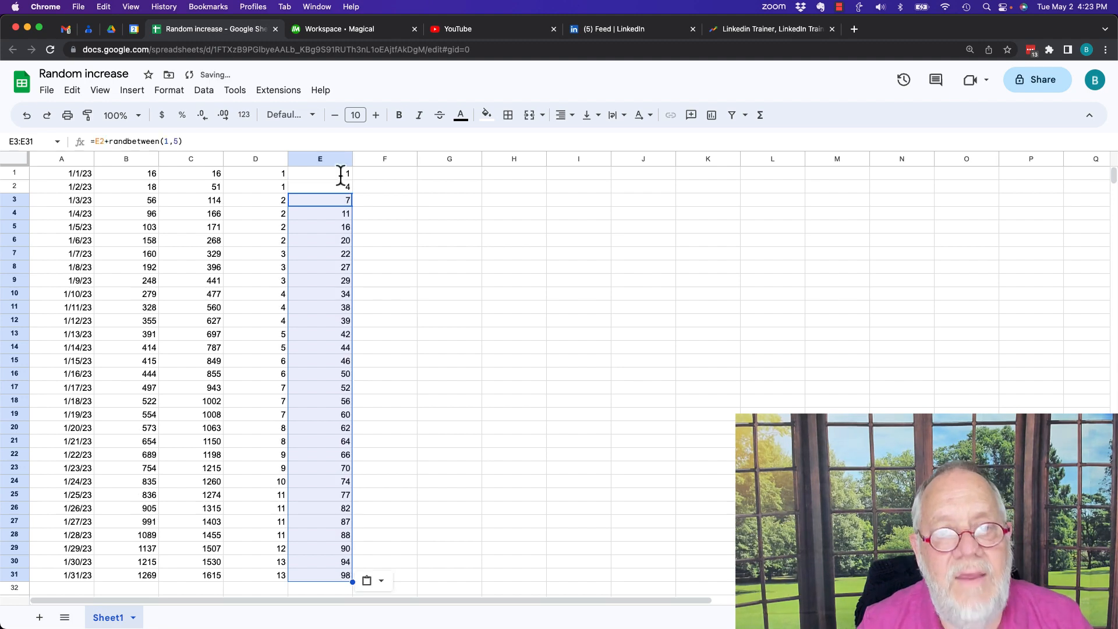
{"action": "left_click", "coordinate": [392, 238]}
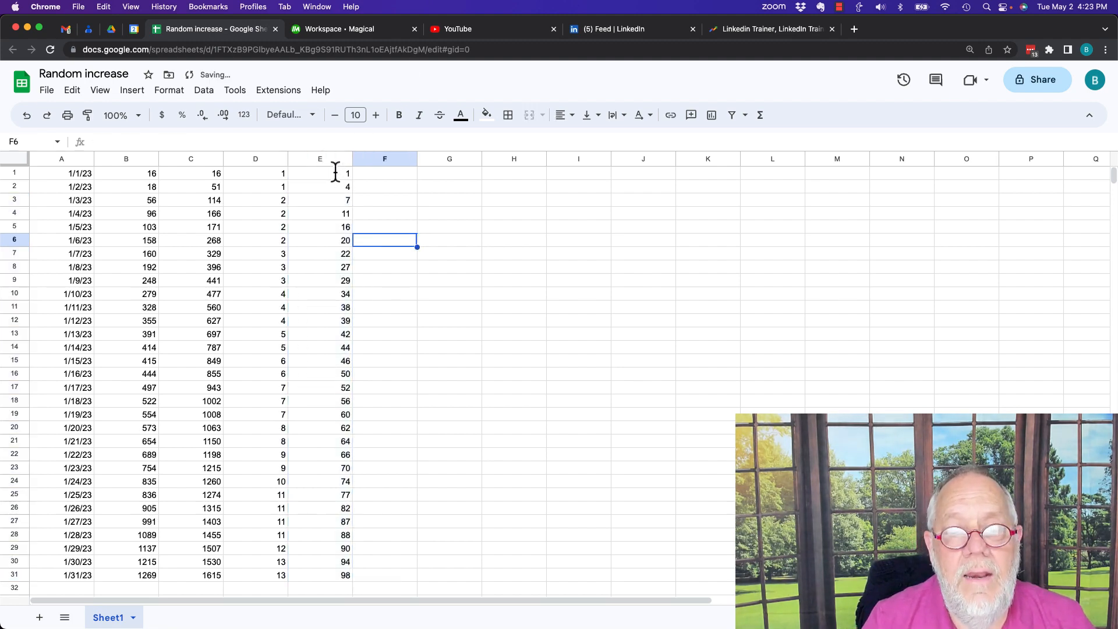
{"action": "left_click", "coordinate": [338, 213]}
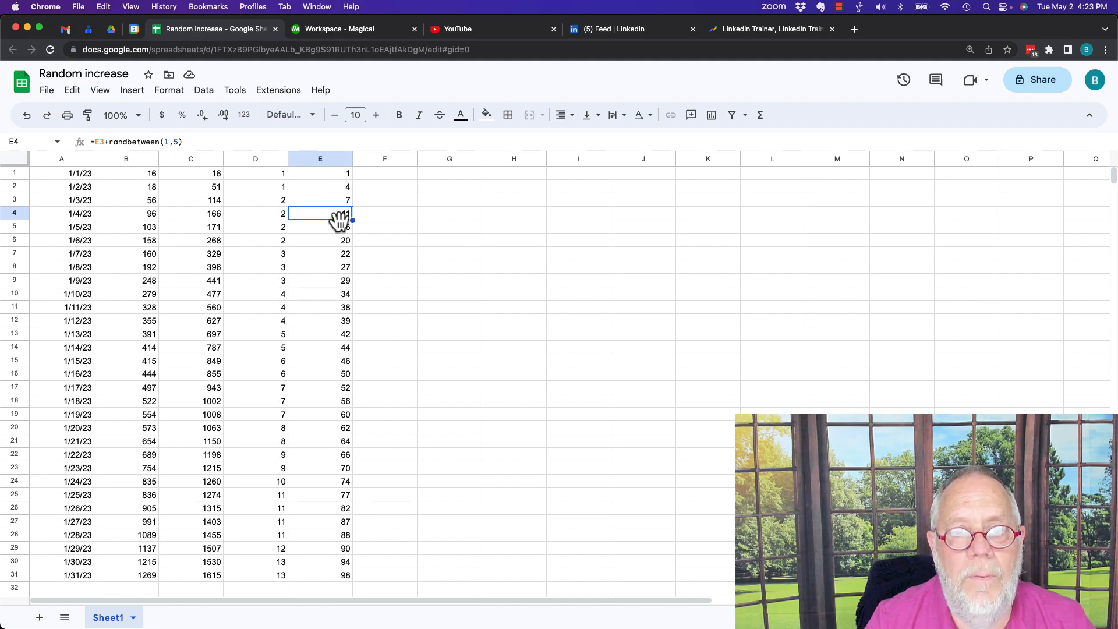
- Recalculate the random formulas several times by repeatedly clearing the empty cell G4
{"action": "left_click", "coordinate": [455, 215]}
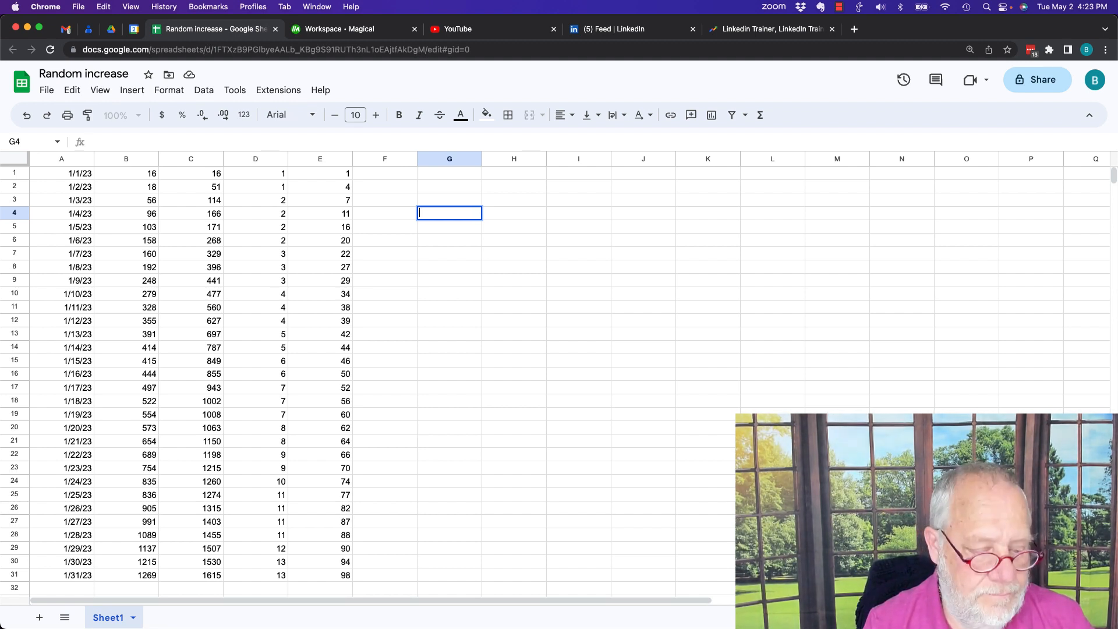
{"action": "key", "text": "Escape"}
{"action": "key", "text": "Delete"}
{"action": "key", "text": "Delete"}
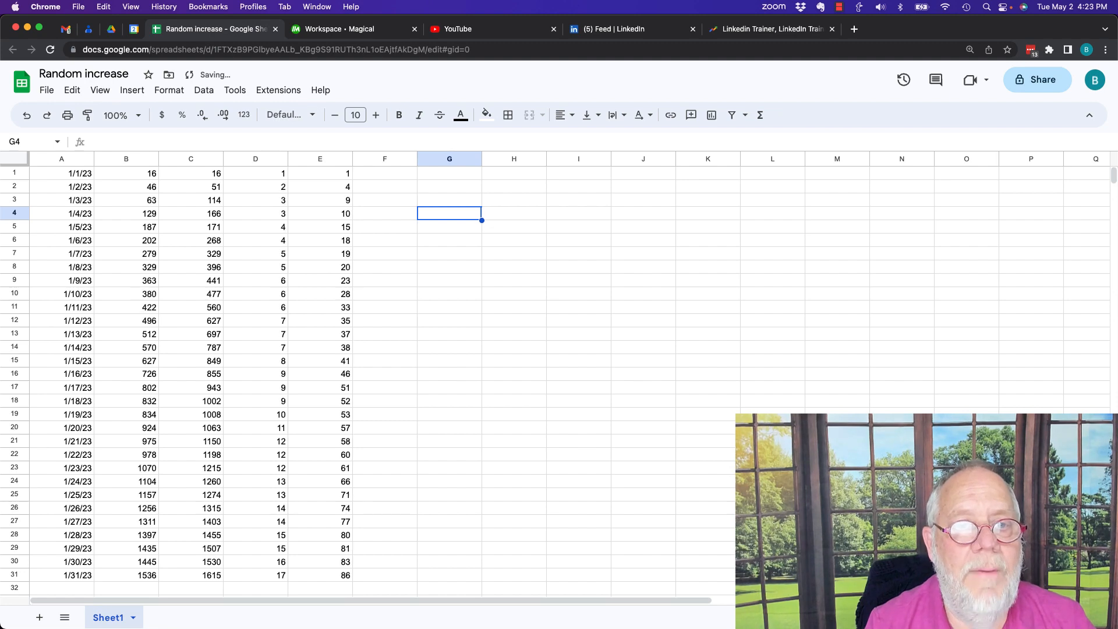
{"action": "key", "text": "Delete"}
{"action": "key", "text": "Delete"}
{"action": "key", "text": "Delete"}
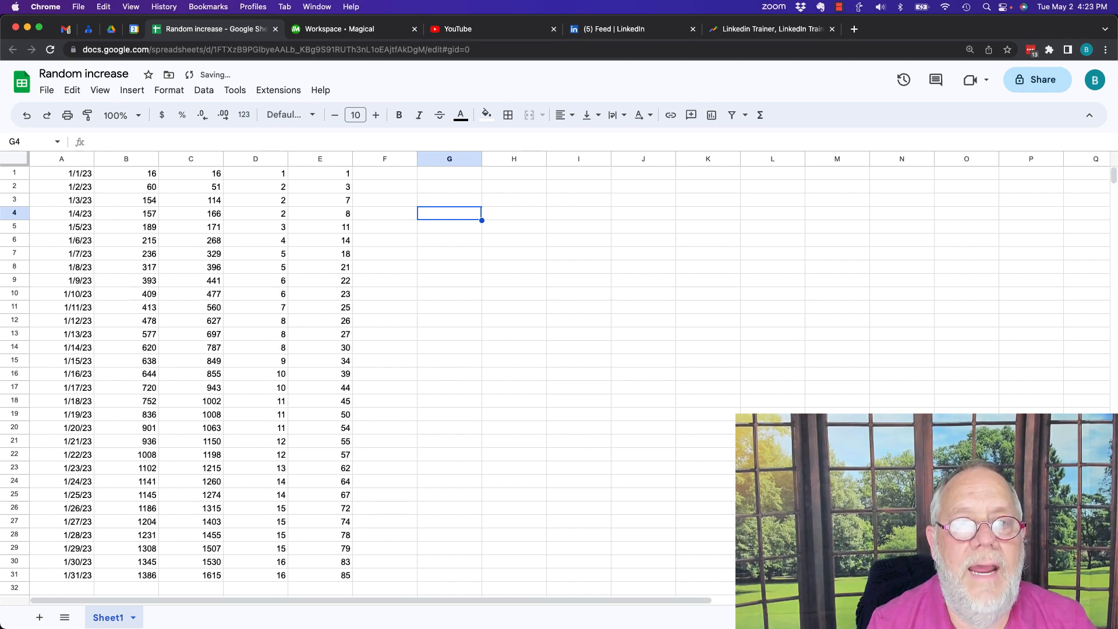
- Copy column E and paste it as values only into column F, starting at F1
{"action": "left_click", "coordinate": [328, 220]}
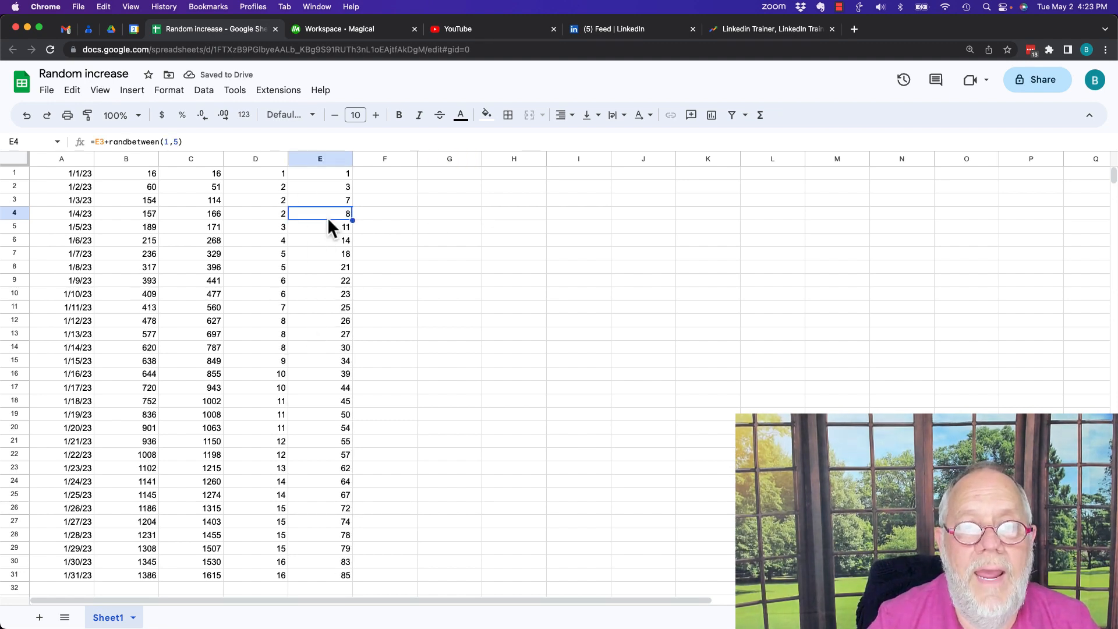
{"action": "left_click", "coordinate": [328, 158]}
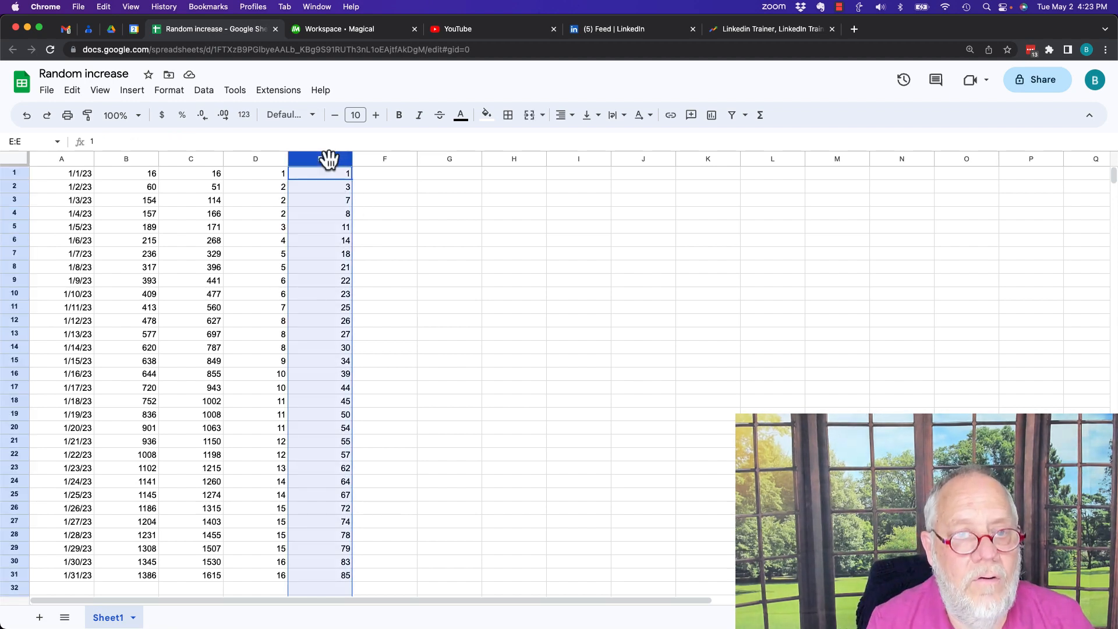
{"action": "key", "text": "super+c"}
{"action": "key", "text": "Right"}
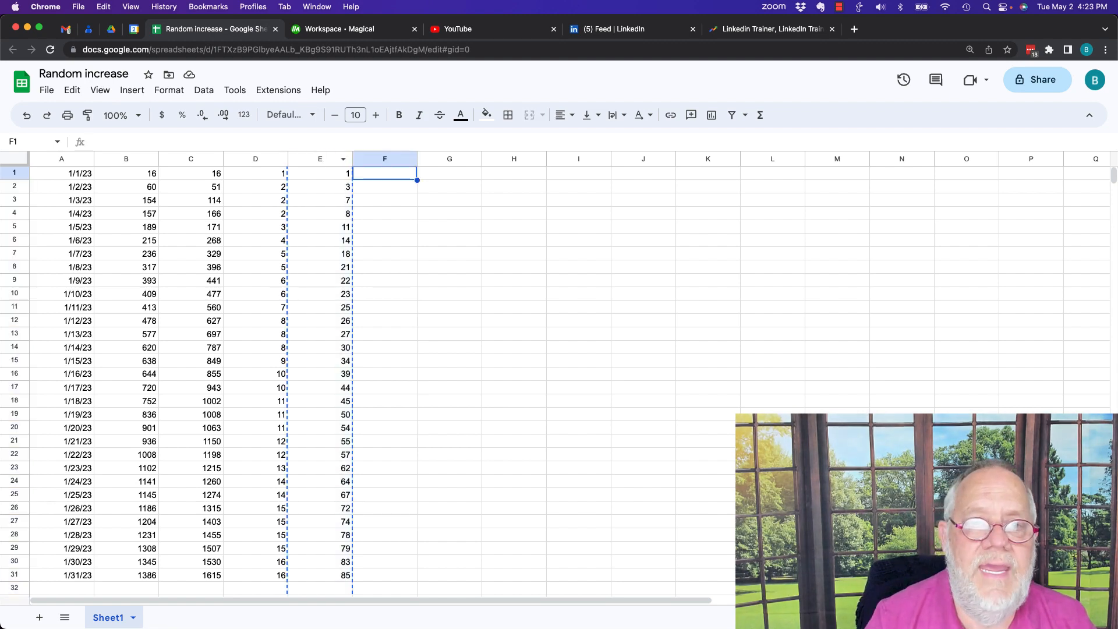
{"action": "right_click", "coordinate": [381, 183]}
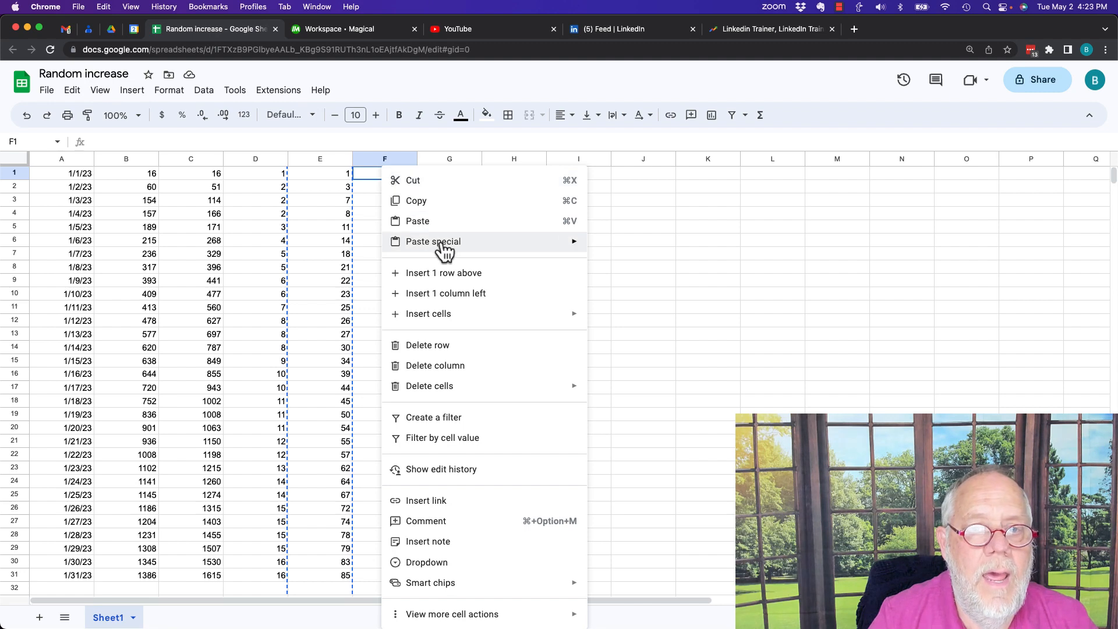
{"action": "mouse_move", "coordinate": [444, 245]}
{"action": "left_click", "coordinate": [620, 247]}
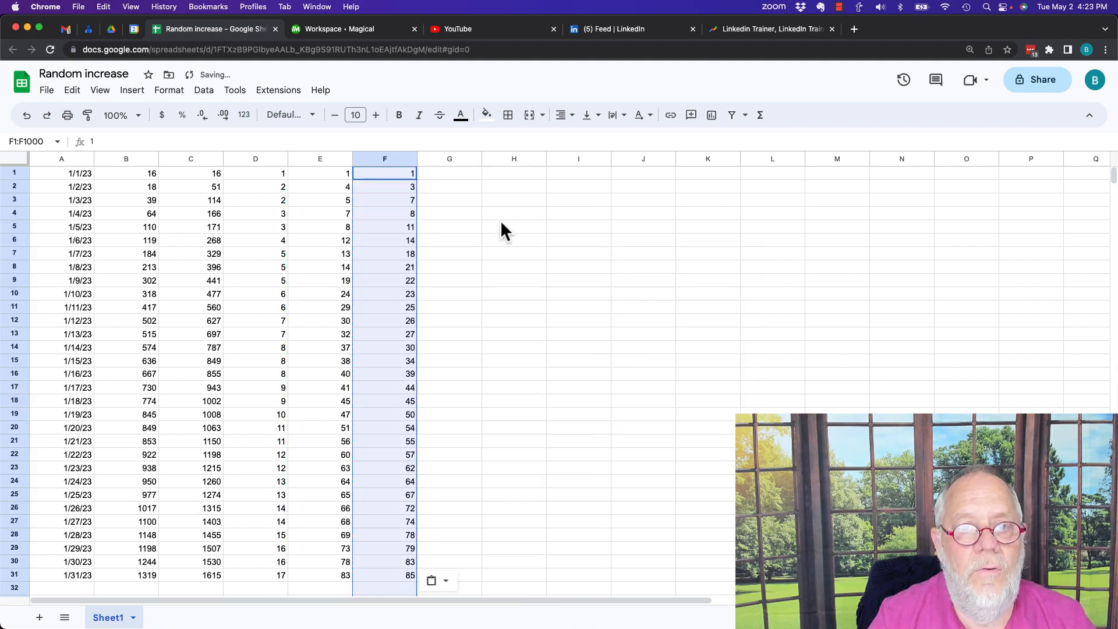
{"action": "left_click", "coordinate": [460, 215]}
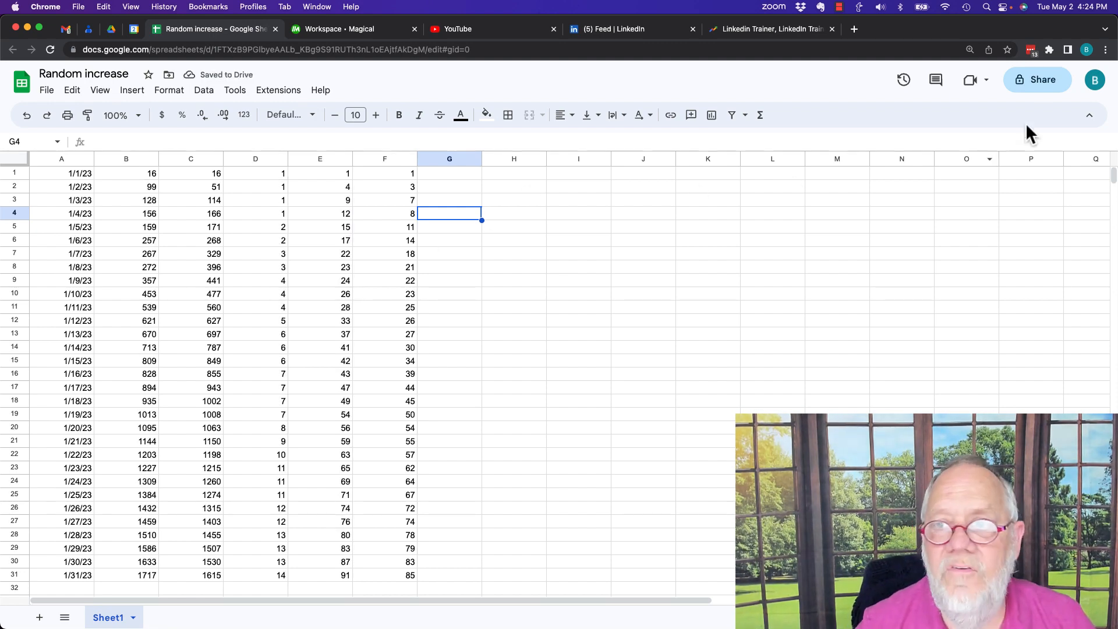
- Share the spreadsheet with anyone who has the link, copy the sharing link and close the sharing settings
{"action": "left_click", "coordinate": [1037, 83]}
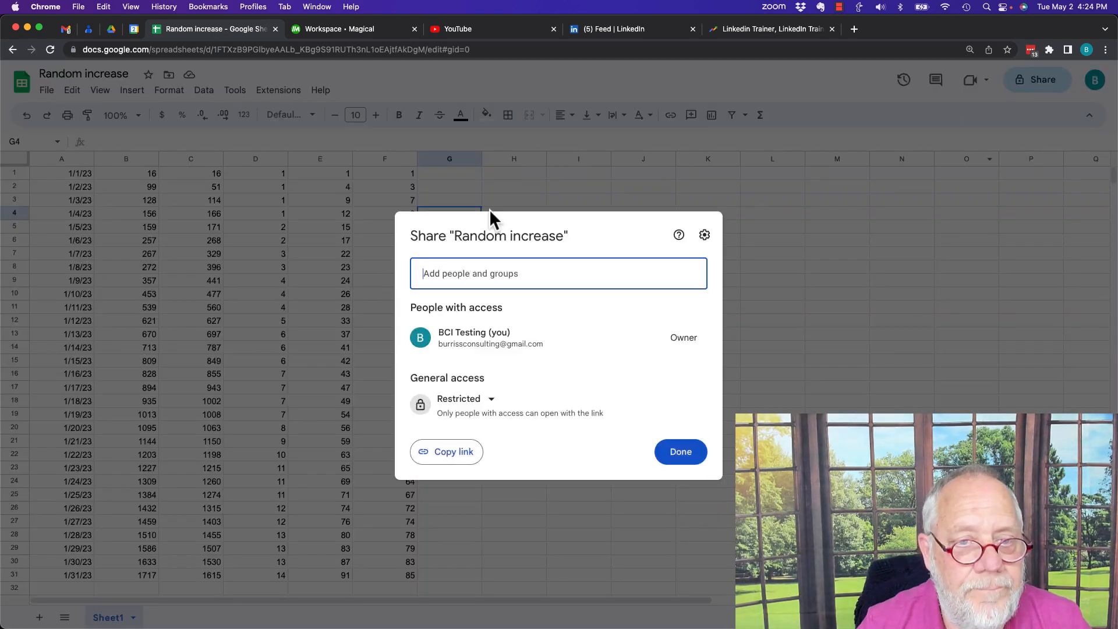
{"action": "left_click", "coordinate": [481, 410]}
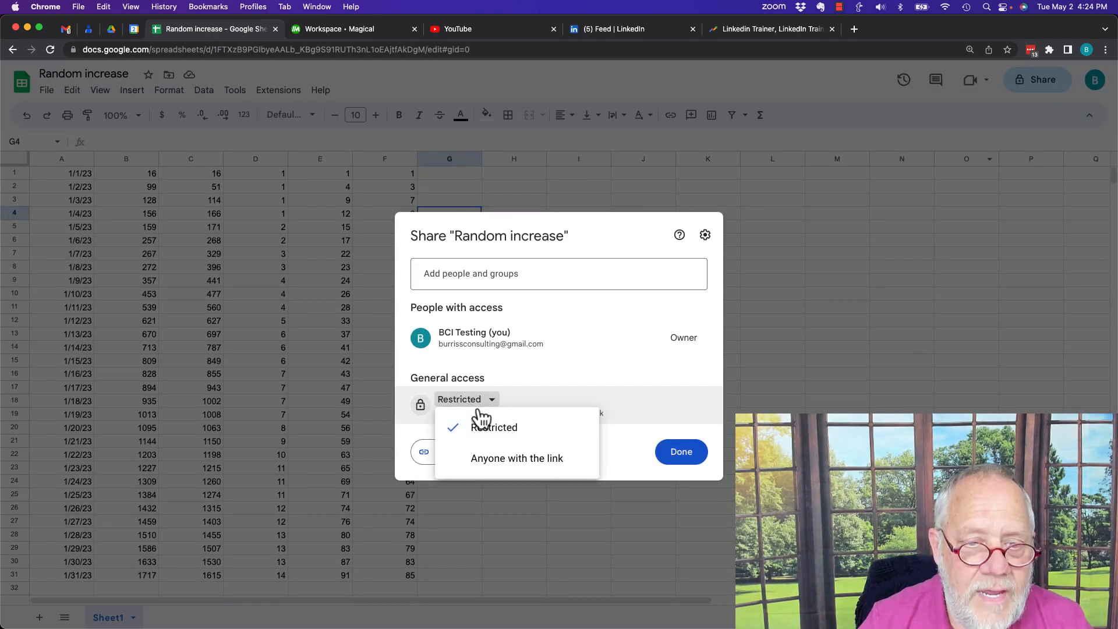
{"action": "left_click", "coordinate": [506, 462]}
{"action": "left_click", "coordinate": [487, 460]}
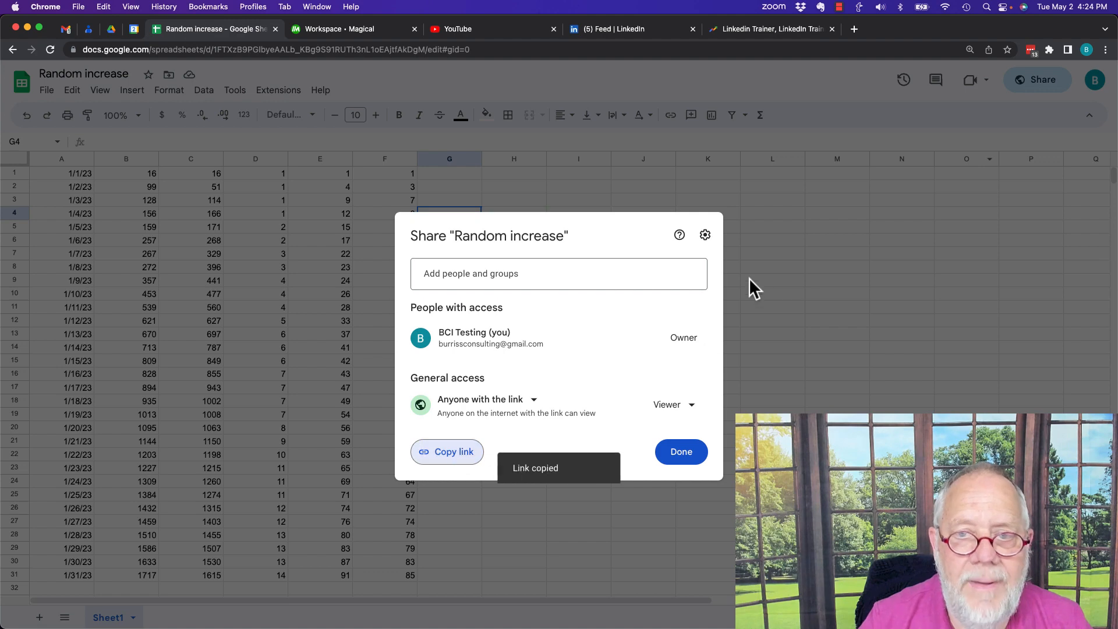
{"action": "left_click", "coordinate": [677, 457]}
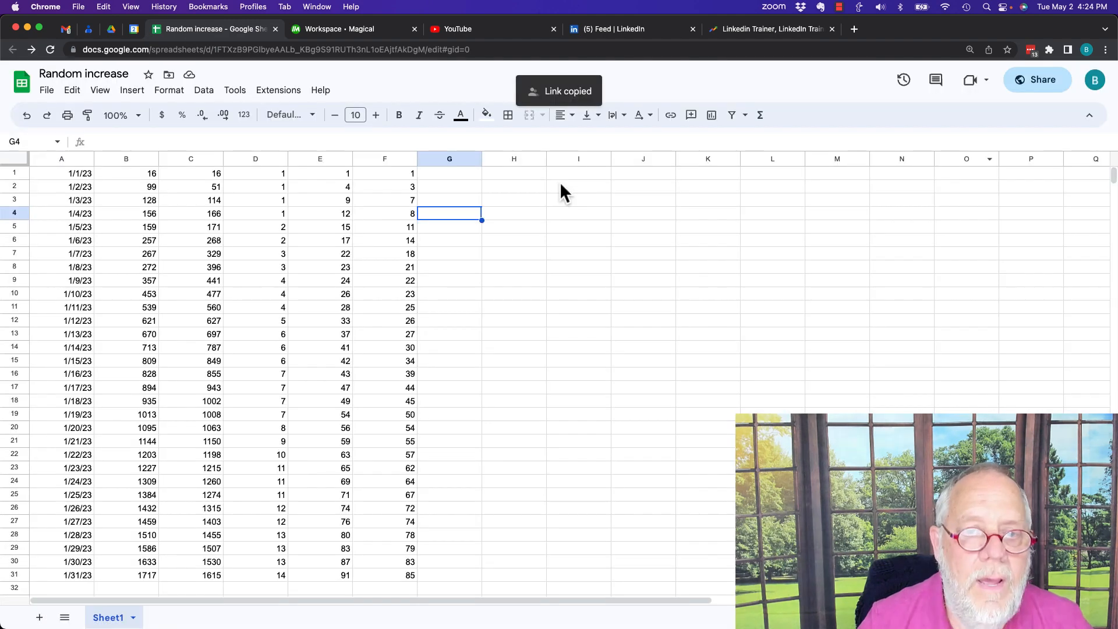